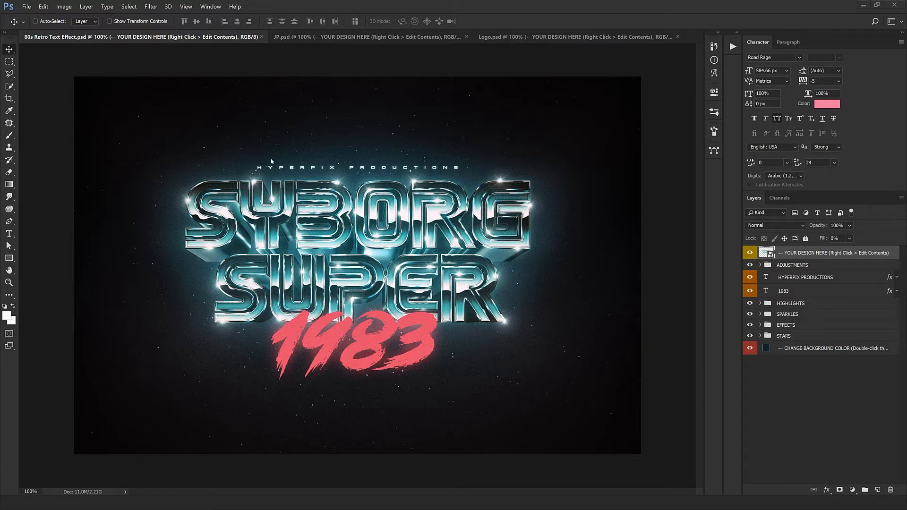
View the JP.psd and Logo.psd example designs, then return to the 80s Retro Text Effect document
{"action": "left_click", "coordinate": [330, 36]}
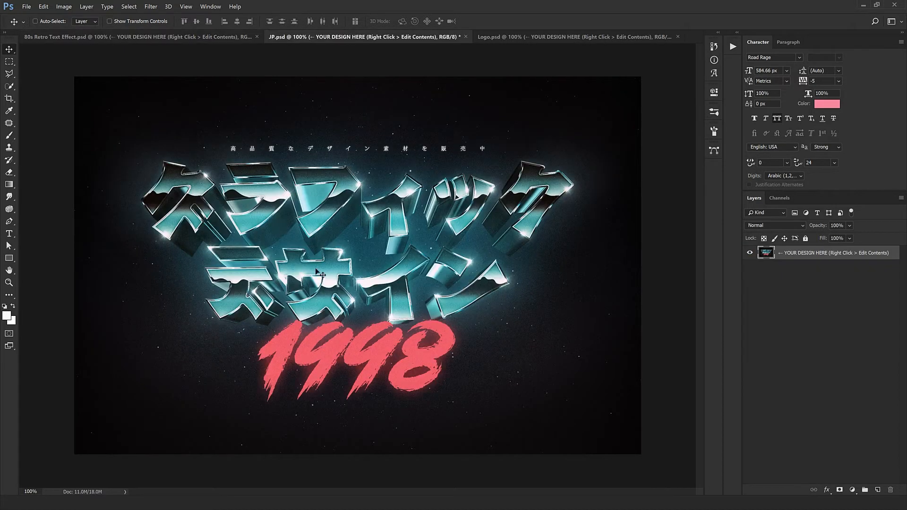
{"action": "left_click", "coordinate": [517, 37]}
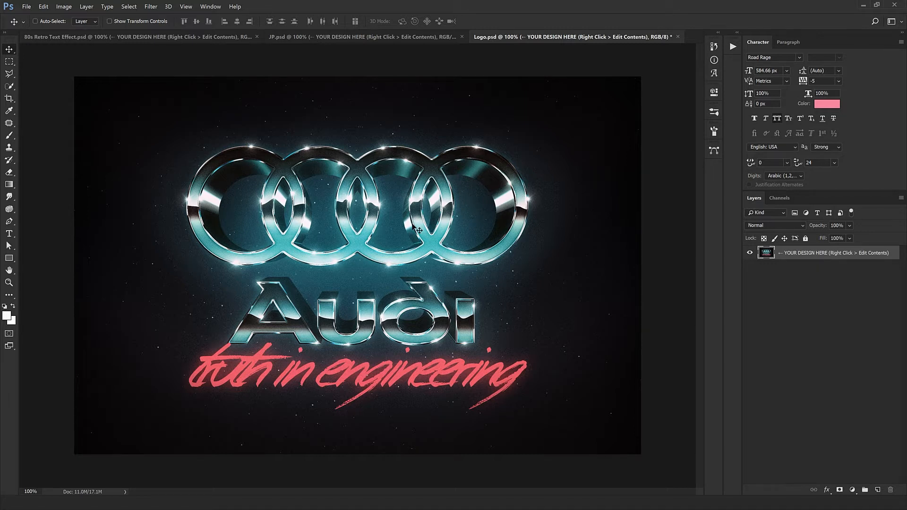
{"action": "key", "text": "ctrl+Tab"}
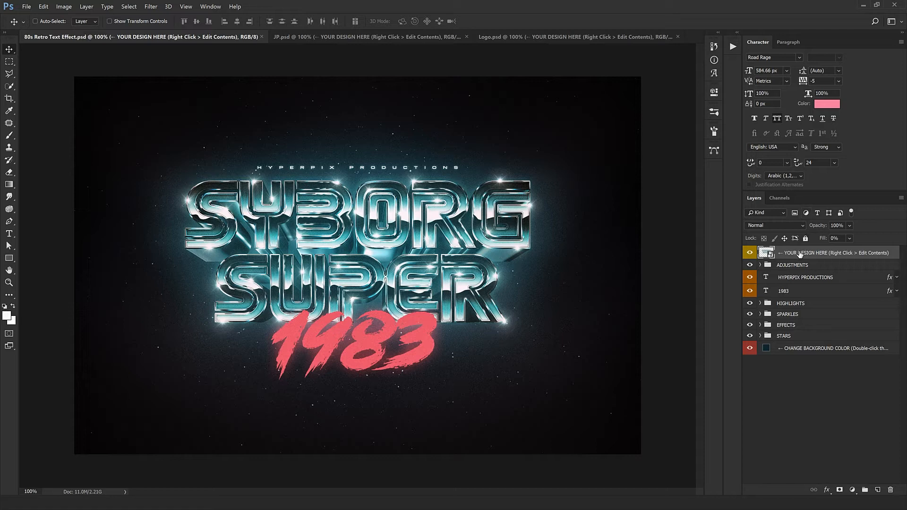
Open the contents of the YOUR DESIGN HERE smart object and replace the upper word with VAPOR
{"action": "right_click", "coordinate": [802, 255]}
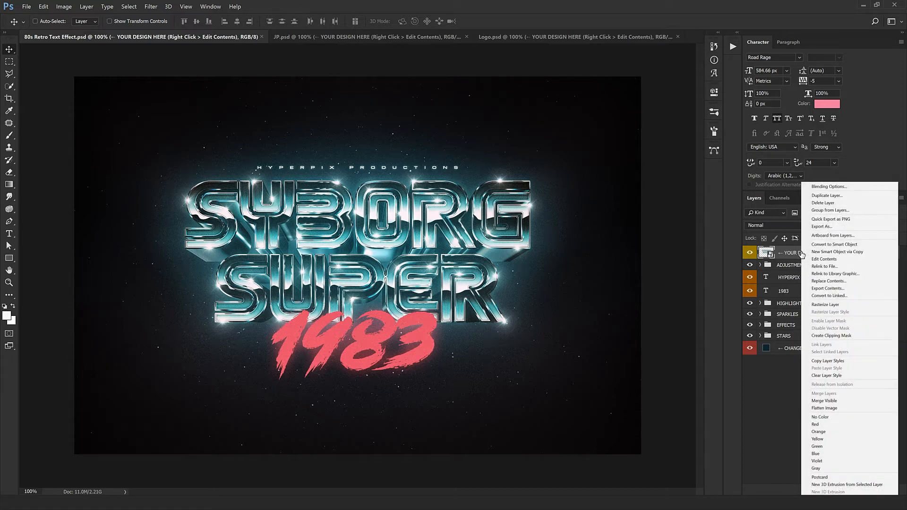
{"action": "left_click", "coordinate": [824, 258]}
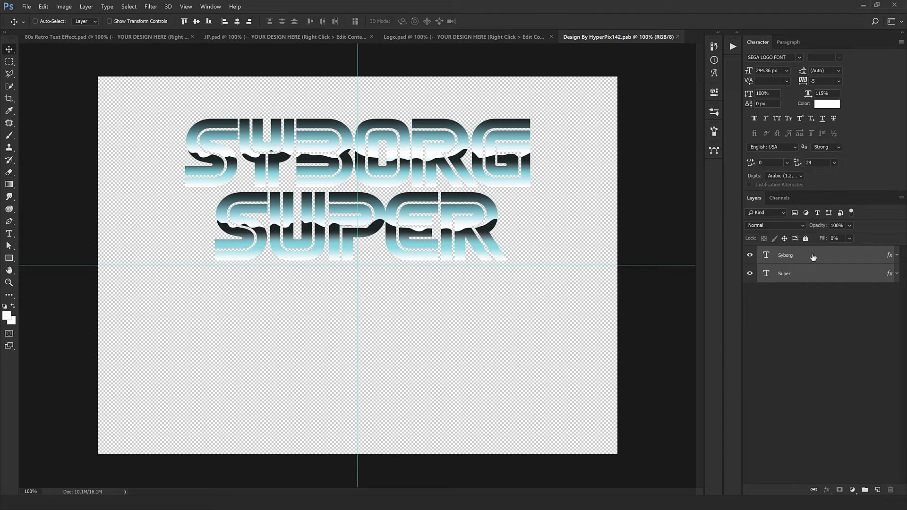
{"action": "left_click", "coordinate": [785, 259]}
{"action": "double_click", "coordinate": [772, 259]}
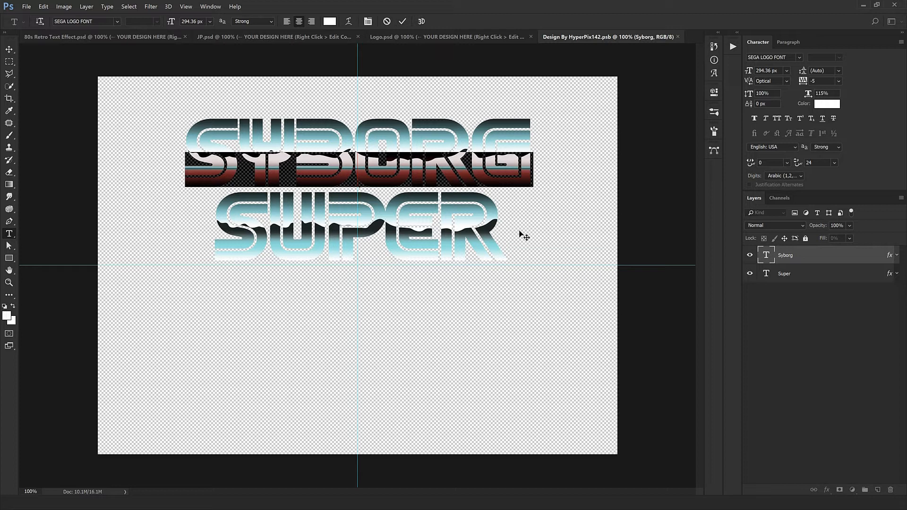
{"action": "type", "text": "VAPOR"}
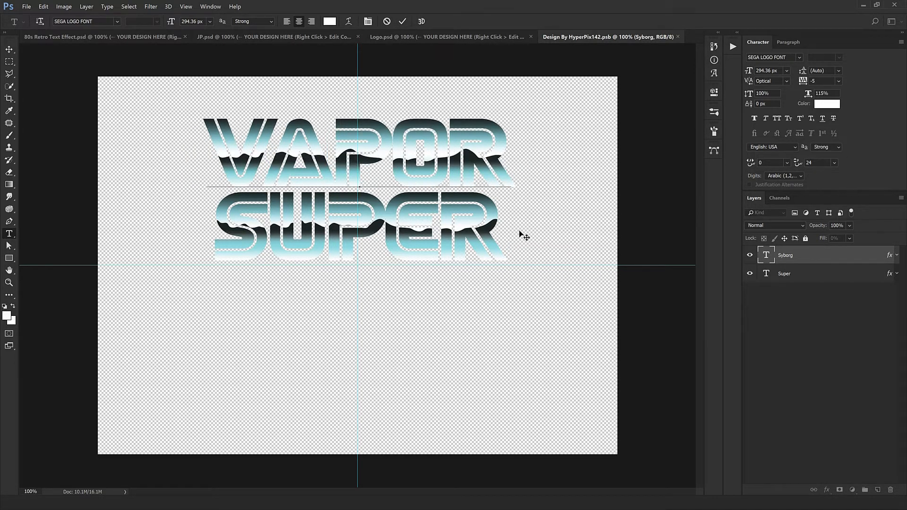
{"action": "key", "text": "ctrl+Return"}
Replace the text of the Super layer with STYLE
{"action": "double_click", "coordinate": [767, 274]}
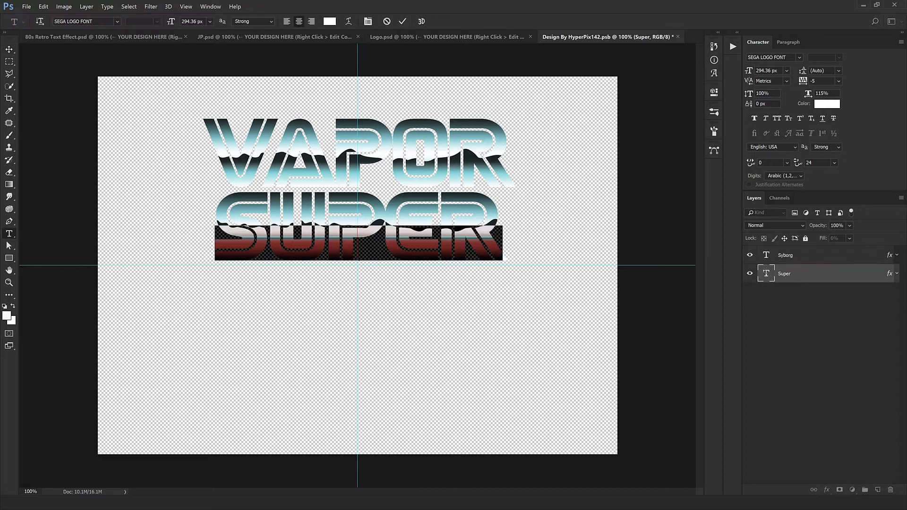
{"action": "type", "text": "STYLE"}
{"action": "key", "text": "ctrl+Return"}
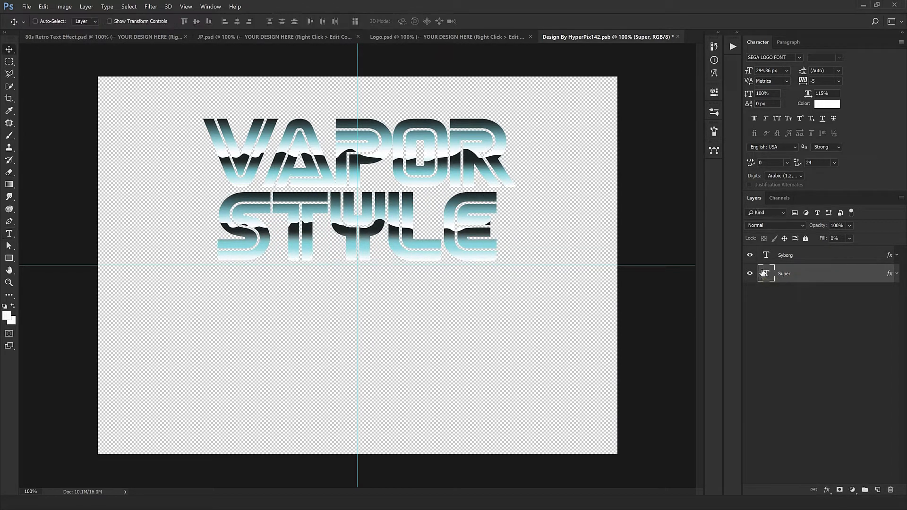
Enlarge both text layers together to a font size of about 325 px
{"action": "left_click", "coordinate": [817, 258], "text": "shift"}
{"action": "key", "text": "ctrl+t"}
{"action": "left_click_drag", "start_coordinate": [514, 261], "coordinate": [533, 265]}
{"action": "key", "text": "Return"}
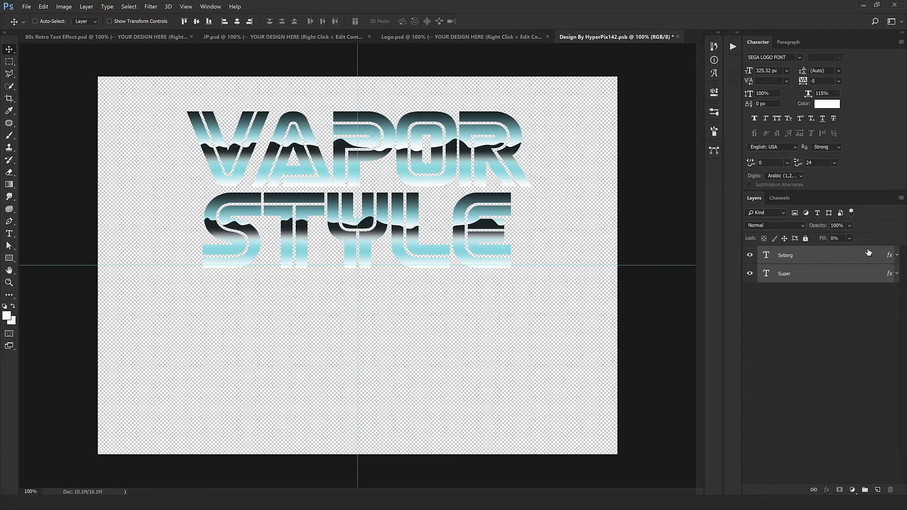
Reposition the Pattern Overlay inside the word VAPOR and apply the layer style
{"action": "left_click", "coordinate": [892, 259]}
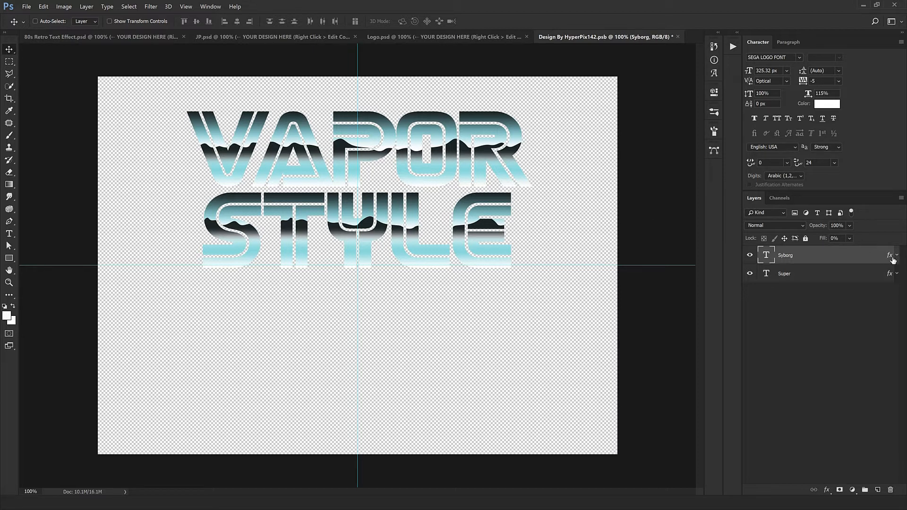
{"action": "double_click", "coordinate": [891, 259]}
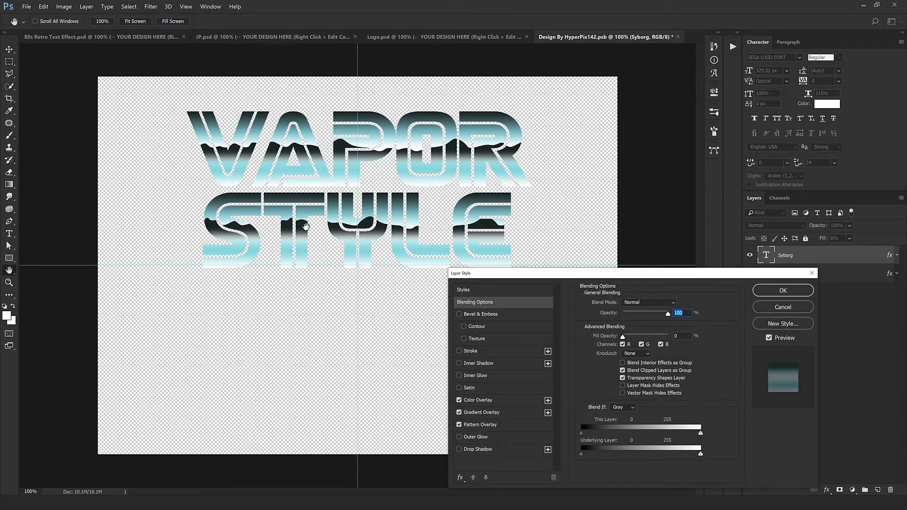
{"action": "left_click", "coordinate": [494, 424]}
{"action": "left_click_drag", "start_coordinate": [405, 324], "coordinate": [262, 303]}
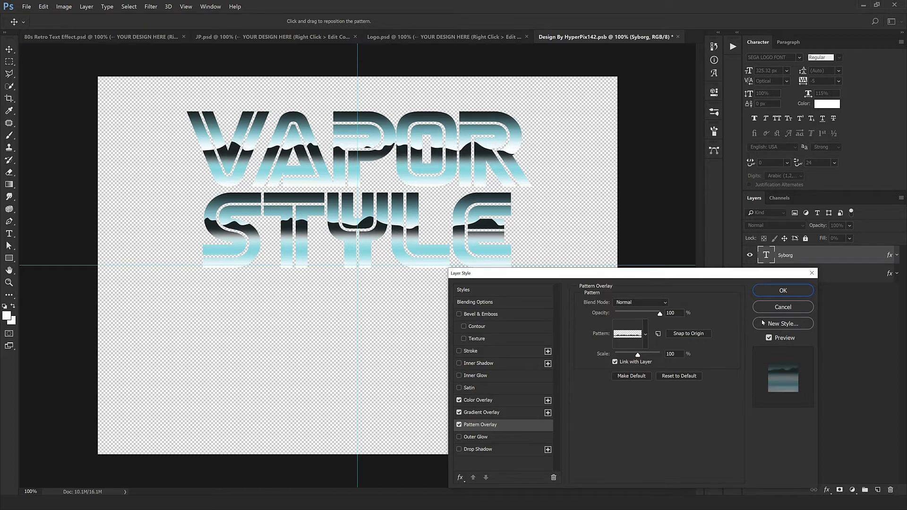
{"action": "left_click", "coordinate": [783, 290]}
Reposition the Pattern Overlay inside the word STYLE and apply the layer style
{"action": "key", "text": "alt+["}
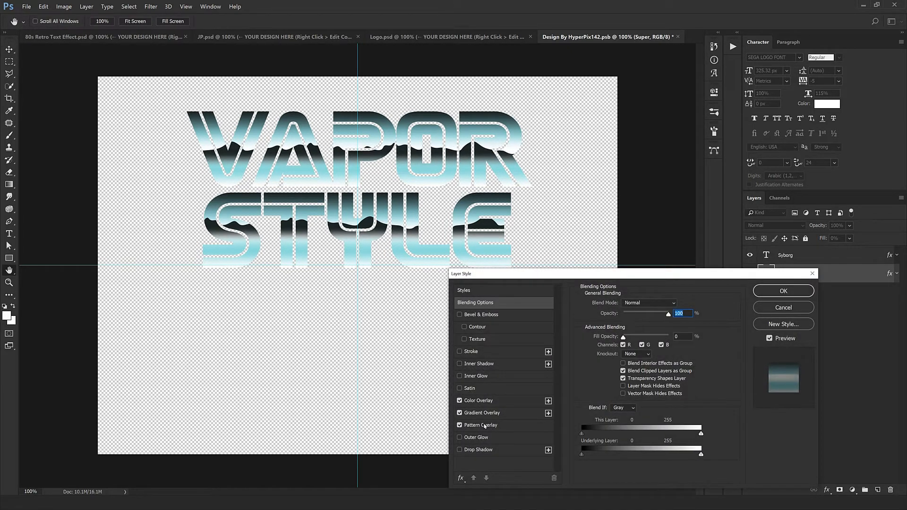
{"action": "left_click", "coordinate": [484, 426]}
{"action": "left_click_drag", "start_coordinate": [357, 348], "coordinate": [295, 349]}
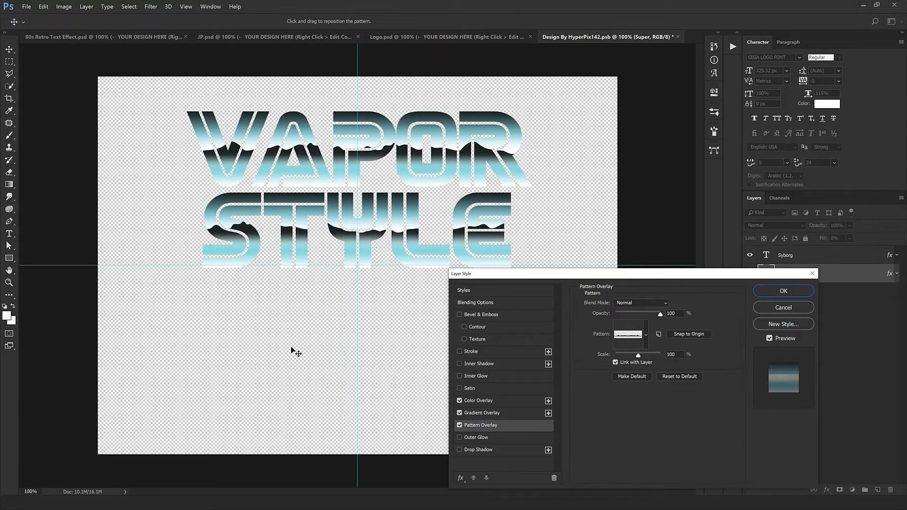
{"action": "left_click", "coordinate": [783, 291]}
Move both words slightly down and to the left, and close the smart object contents with the changes saved
{"action": "key", "text": "alt+shift+]"}
{"action": "key", "text": "ctrl+t"}
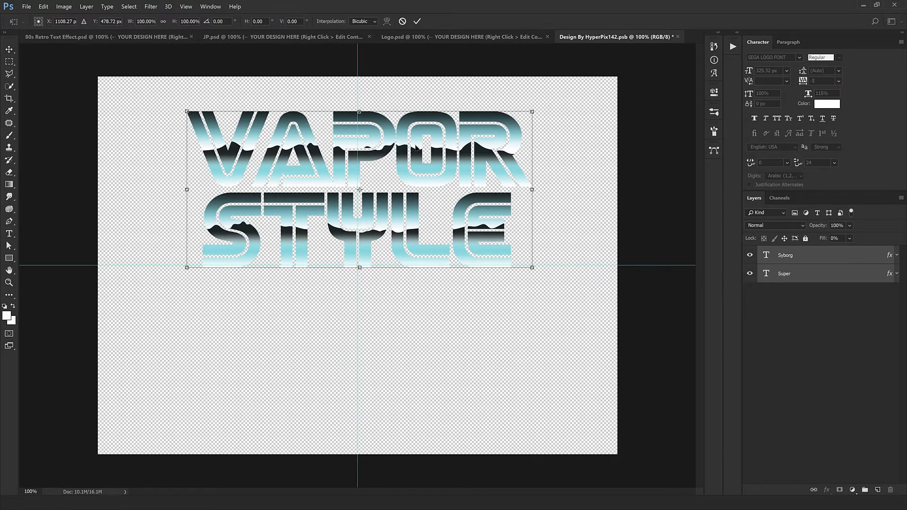
{"action": "left_click_drag", "start_coordinate": [416, 148], "coordinate": [414, 150]}
{"action": "key", "text": "Return"}
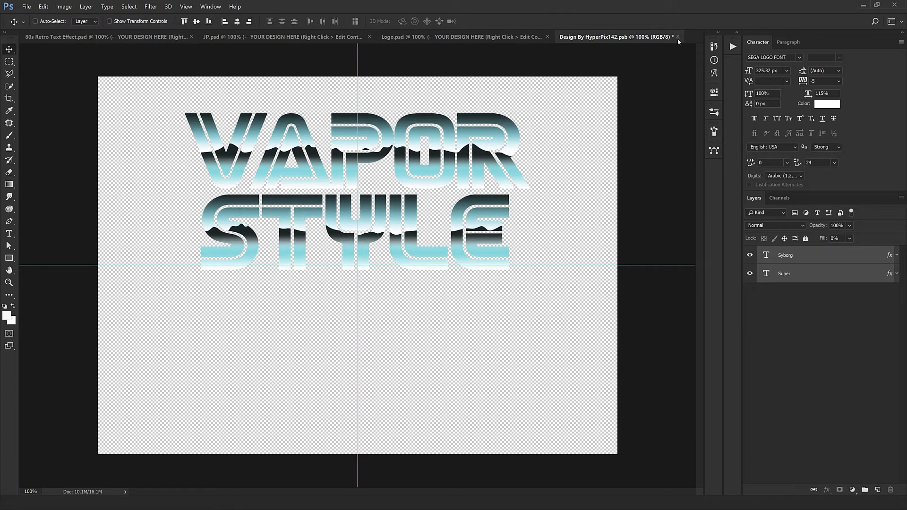
{"action": "left_click", "coordinate": [678, 38]}
{"action": "left_click", "coordinate": [417, 191]}
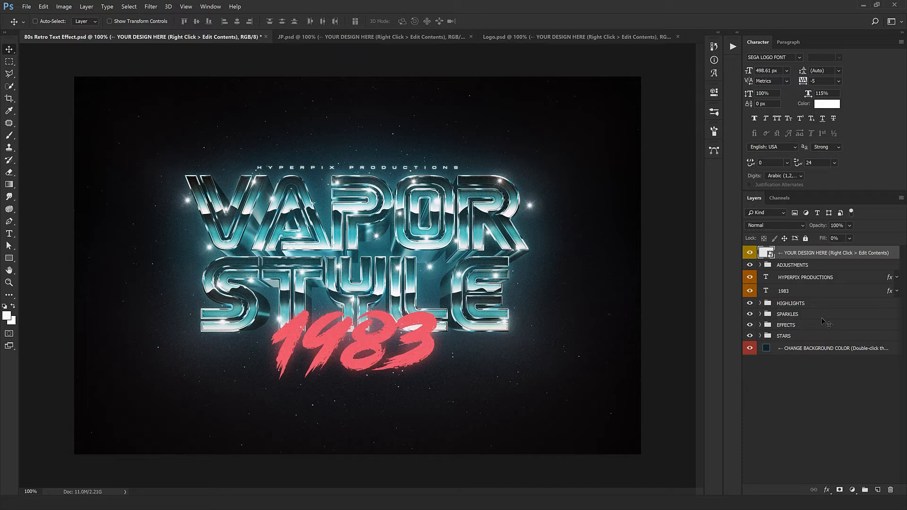
Expand the EFFECTS group and its EXTRUSION subgroup, and inspect the extruded lettering up close
{"action": "left_click", "coordinate": [760, 326]}
{"action": "left_click", "coordinate": [768, 358]}
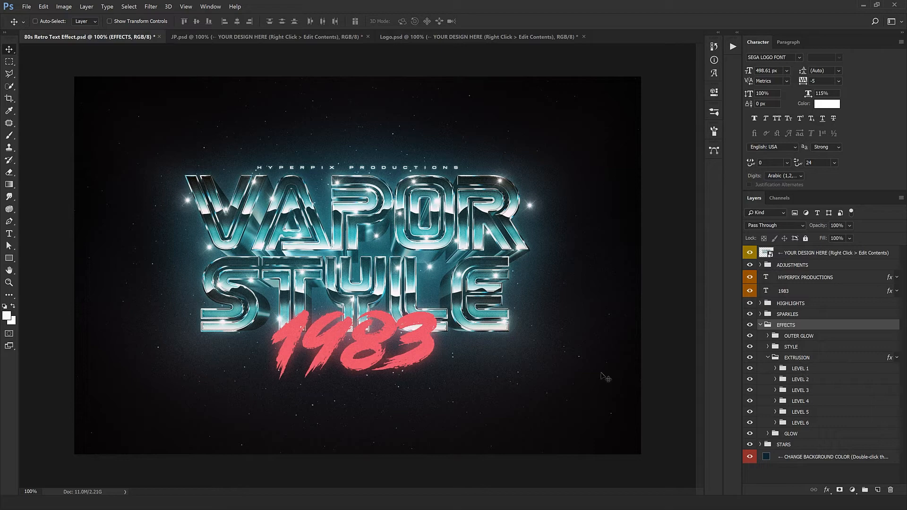
{"action": "scroll", "coordinate": [499, 334], "scroll_direction": "up", "scroll_amount": 1}
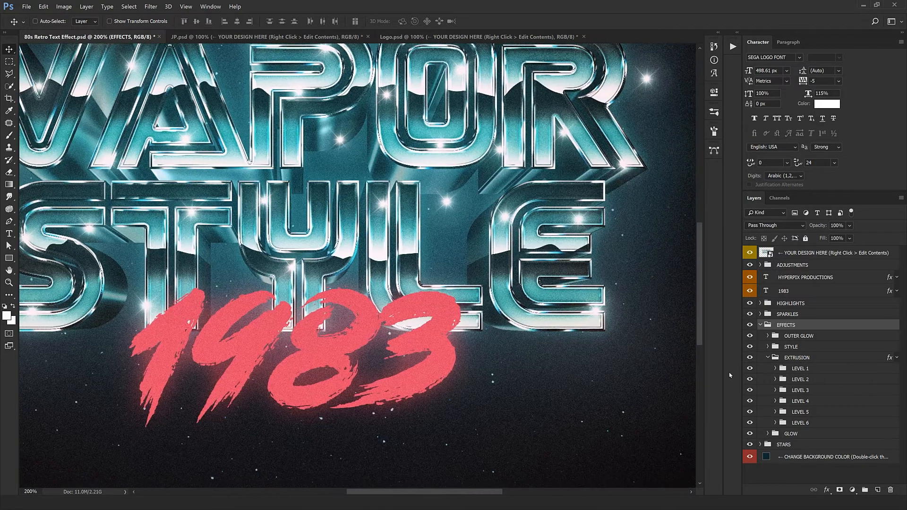
{"action": "scroll", "coordinate": [477, 267], "scroll_direction": "down", "scroll_amount": 1}
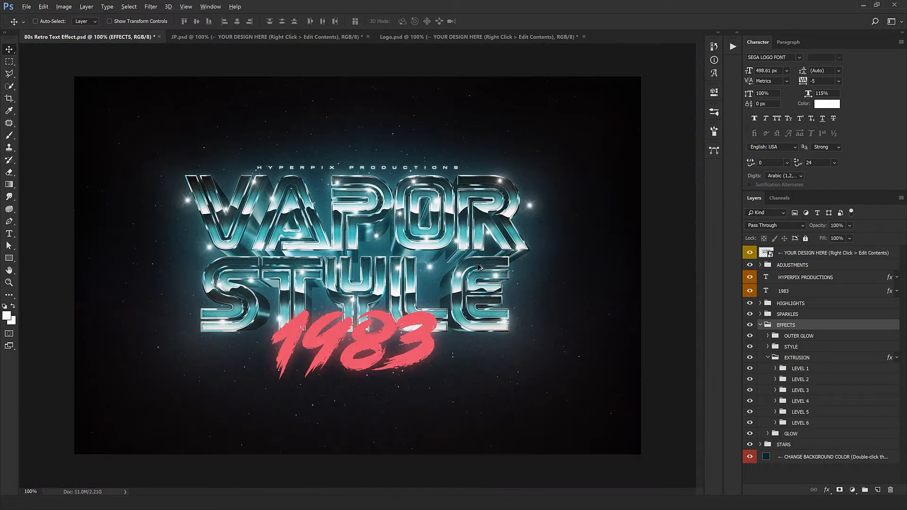
Try a shallower extrusion by hiding LEVEL 3 to LEVEL 6, and inspect the lettering up close
{"action": "left_click_drag", "start_coordinate": [751, 422], "coordinate": [749, 390]}
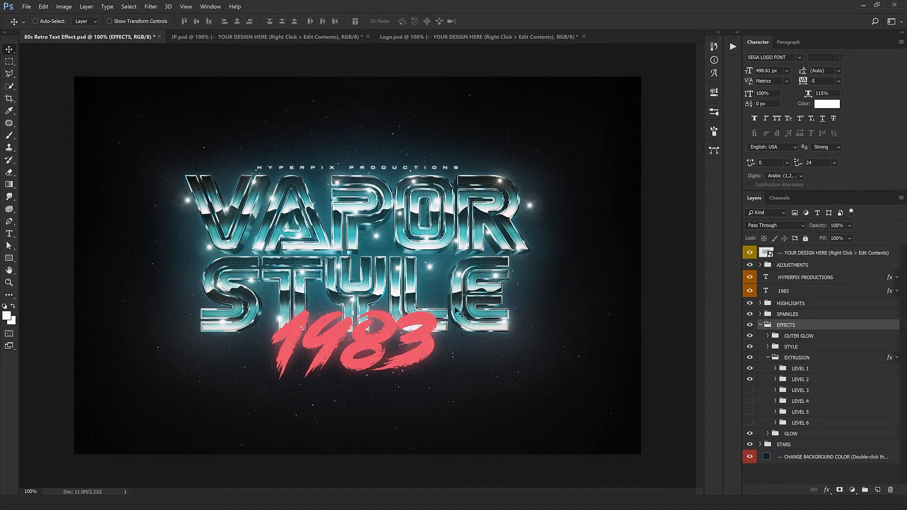
{"action": "key", "text": "ctrl+plus"}
{"action": "left_click_drag", "start_coordinate": [577, 266], "coordinate": [542, 282]}
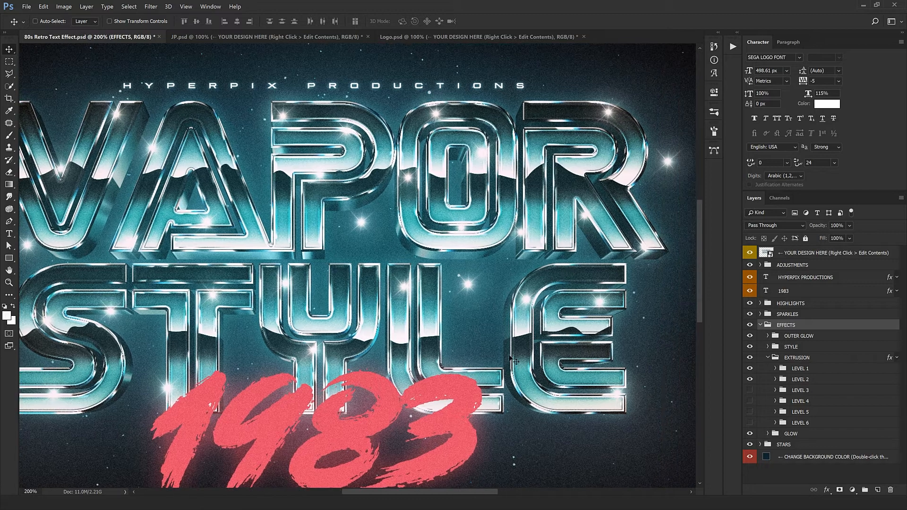
{"action": "key", "text": "ctrl+minus"}
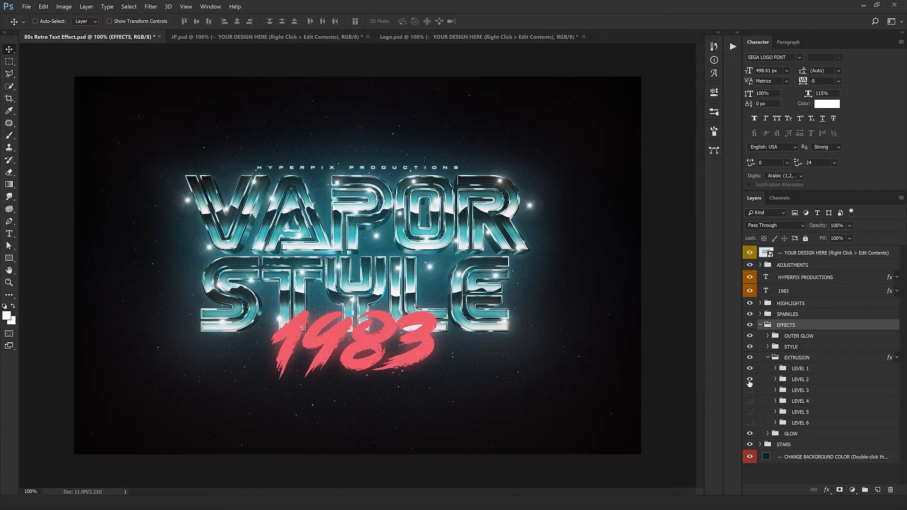
Show the hidden extrusion levels again and hide the whole EXTRUSION group
{"action": "left_click_drag", "start_coordinate": [750, 418], "coordinate": [749, 384]}
{"action": "left_click", "coordinate": [749, 358]}
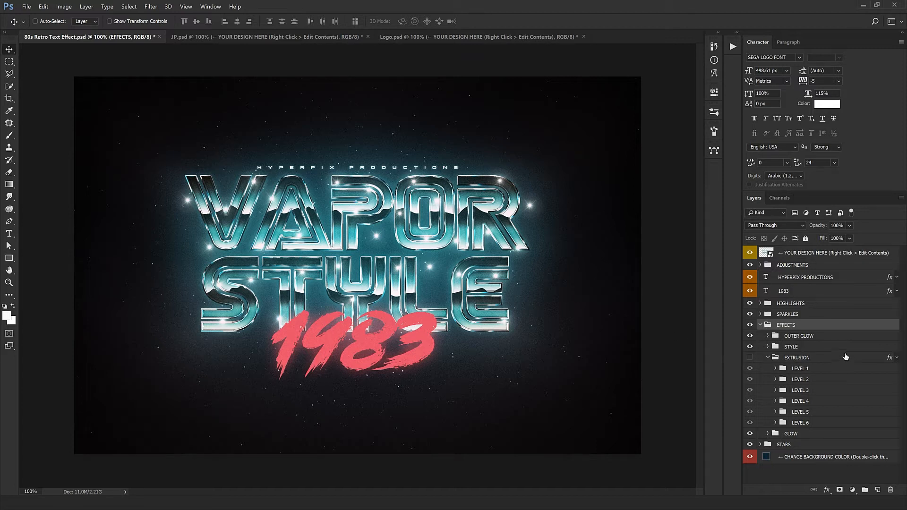
Expand the ADJUSTMENTS group and its COLOR / BRIGHTNESS / CONTRAST subgroup
{"action": "left_click", "coordinate": [798, 266]}
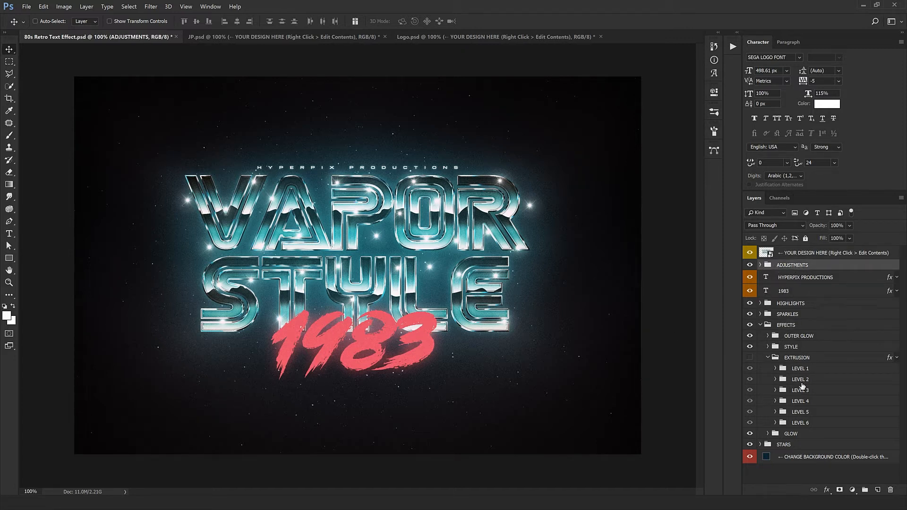
{"action": "left_click", "coordinate": [760, 265]}
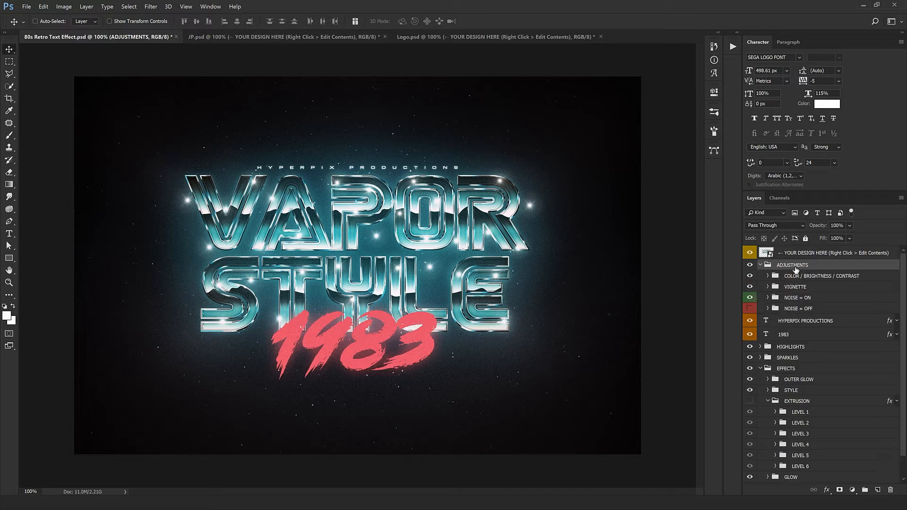
{"action": "left_click", "coordinate": [780, 277]}
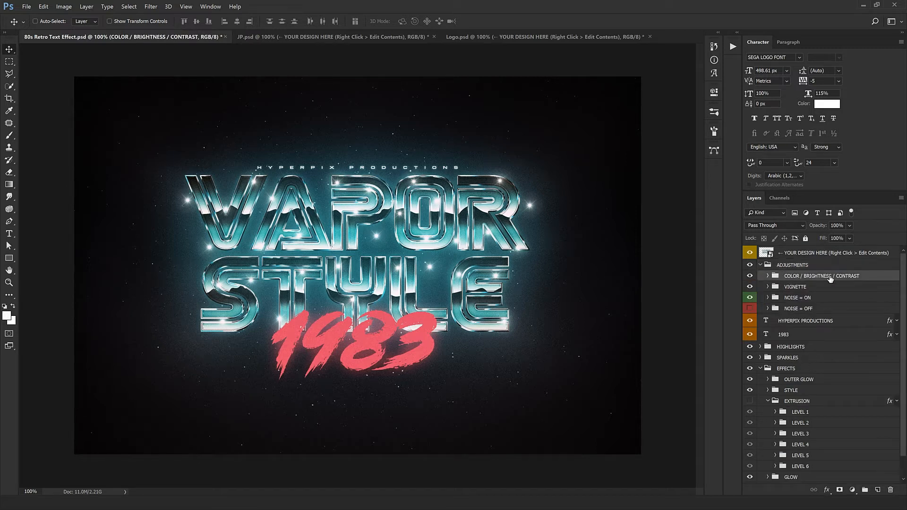
{"action": "left_click", "coordinate": [768, 276]}
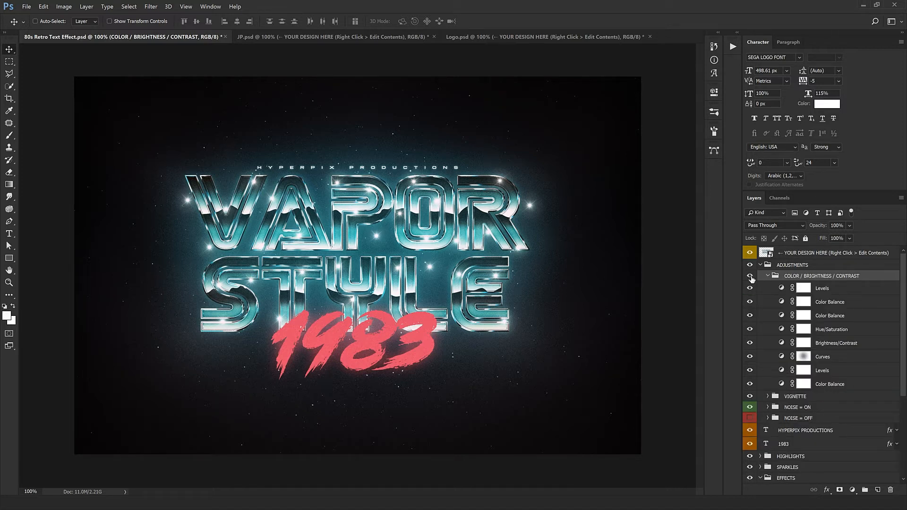
Try shifting the midtone red and blue balance of the uppermost Color Balance adjustment
{"action": "left_click", "coordinate": [804, 303]}
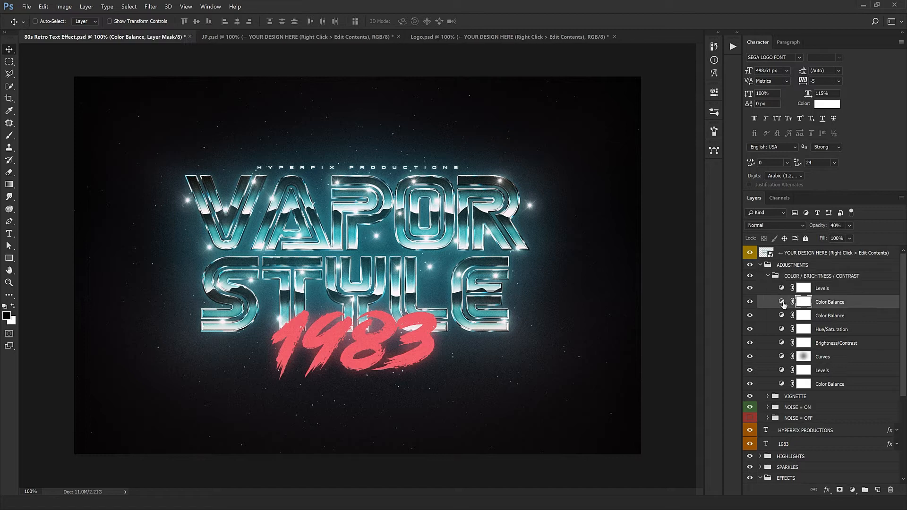
{"action": "double_click", "coordinate": [782, 301]}
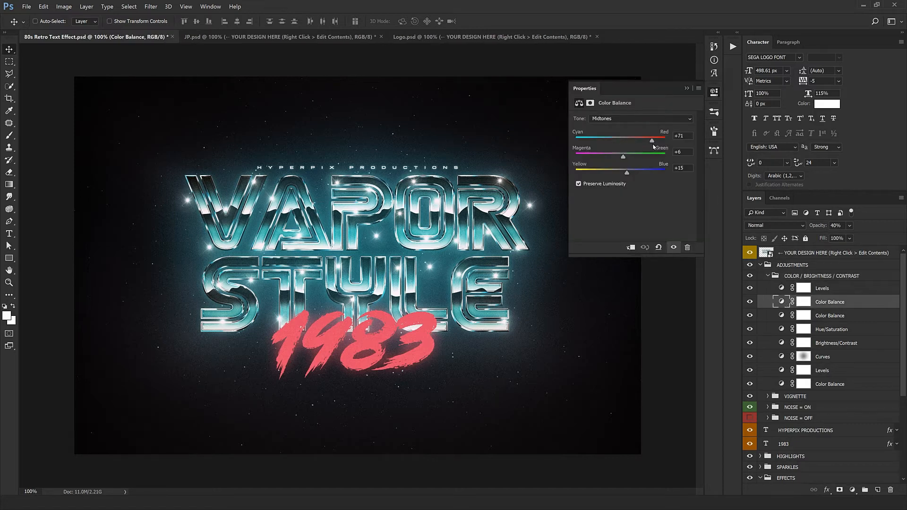
{"action": "left_click_drag", "start_coordinate": [653, 141], "coordinate": [654, 141]}
{"action": "left_click_drag", "start_coordinate": [626, 172], "coordinate": [636, 172]}
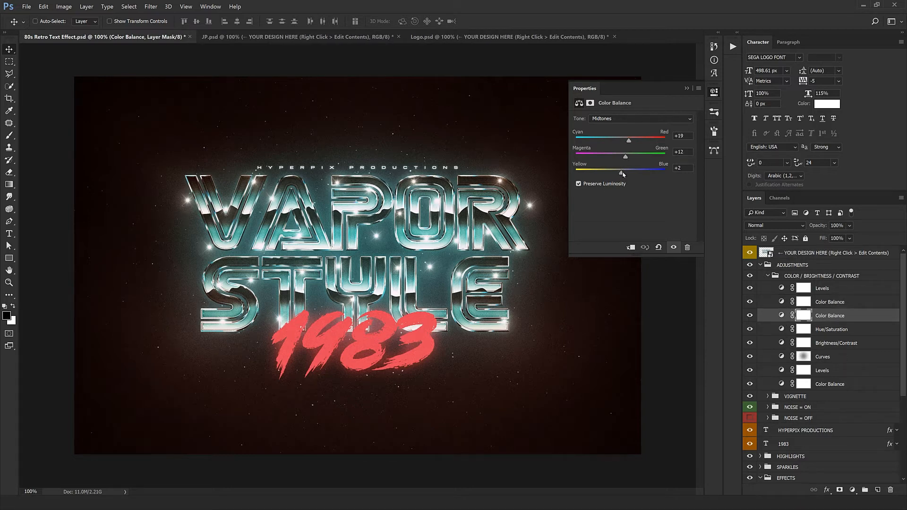
Try tinting the second Color Balance adjustment, with its shadows at +15 red, -5 green and -19 blue
{"action": "mouse_move", "coordinate": [622, 174]}
{"action": "left_mouse_down"}
{"action": "mouse_move", "coordinate": [651, 174]}
{"action": "mouse_move", "coordinate": [619, 176]}
{"action": "mouse_move", "coordinate": [638, 159]}
{"action": "mouse_move", "coordinate": [616, 158]}
{"action": "left_mouse_up"}
{"action": "left_click_drag", "start_coordinate": [633, 142], "coordinate": [630, 137]}
{"action": "key", "text": "Up"}
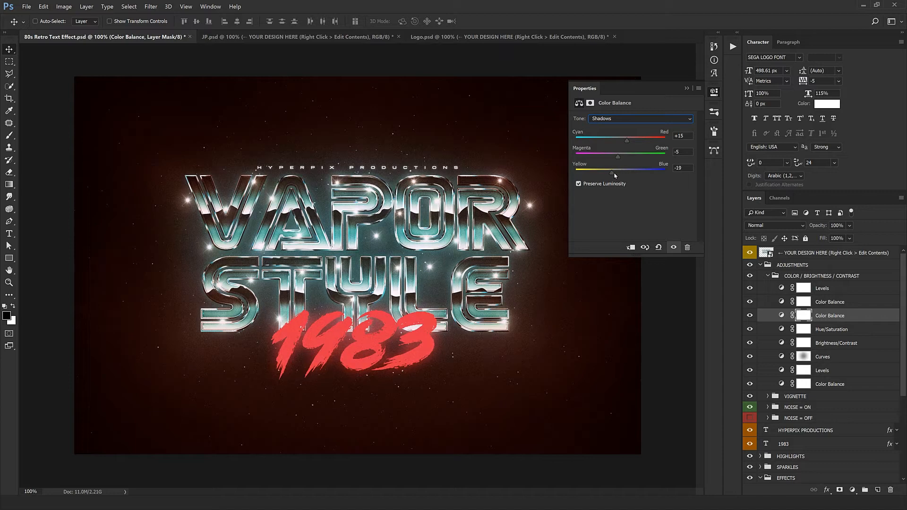
Undo the color balance changes and collapse the COLOR / BRIGHTNESS / CONTRAST group
{"action": "left_click", "coordinate": [551, 200]}
{"action": "key", "text": "ctrl+alt+z"}
{"action": "key", "text": "ctrl+alt+z"}
{"action": "key", "text": "ctrl+alt+z"}
{"action": "key", "text": "ctrl+alt+z"}
{"action": "key", "text": "ctrl+alt+z"}
{"action": "key", "text": "ctrl+alt+z"}
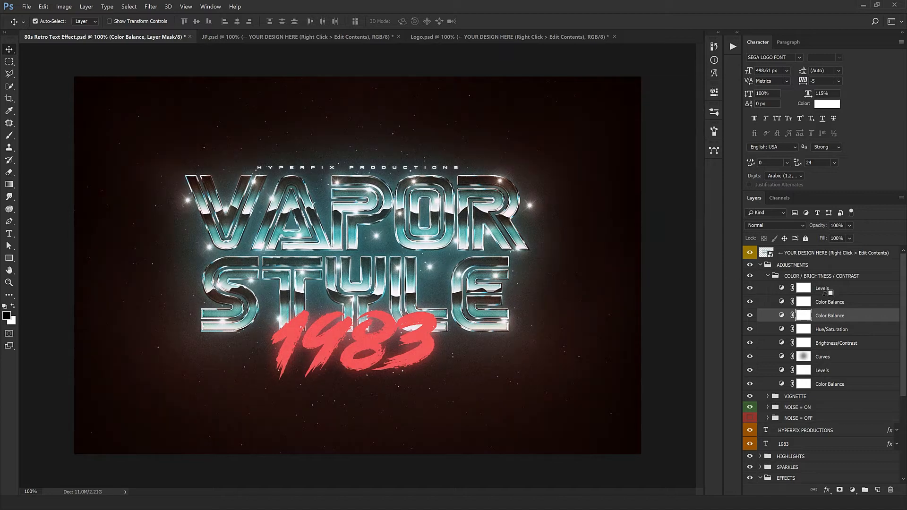
{"action": "left_click", "coordinate": [770, 275]}
{"action": "left_click", "coordinate": [767, 276]}
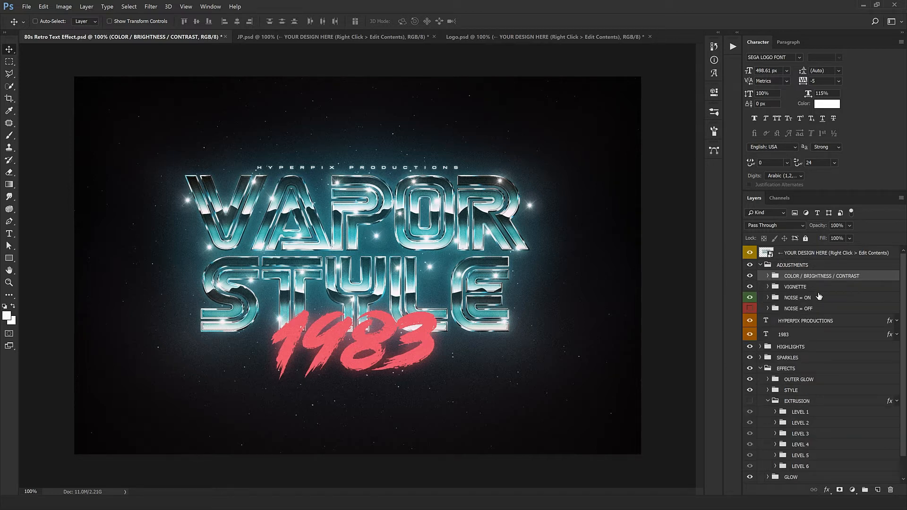
Expand the VIGNETTE group and set the Vignette fill layer's opacity to 54%
{"action": "left_click", "coordinate": [770, 287]}
{"action": "left_click", "coordinate": [767, 287]}
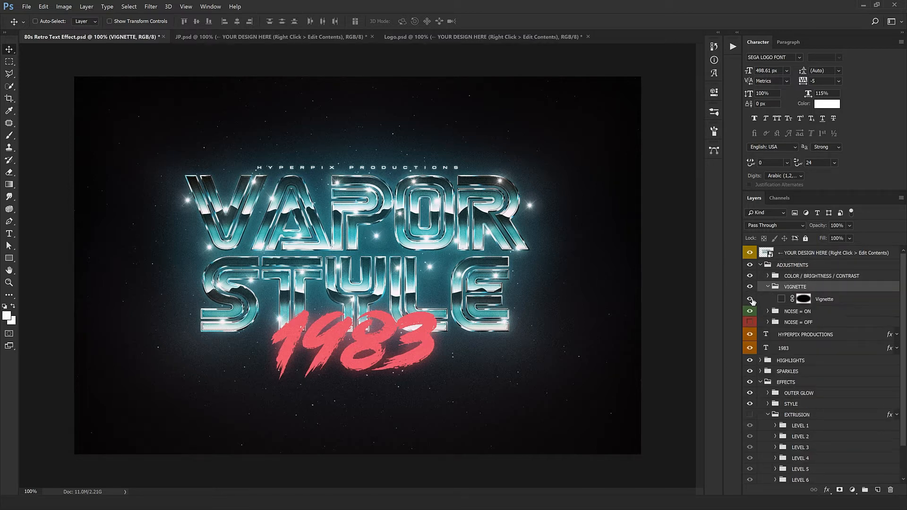
{"action": "left_click", "coordinate": [834, 302]}
{"action": "left_click_drag", "start_coordinate": [838, 230], "coordinate": [734, 243]}
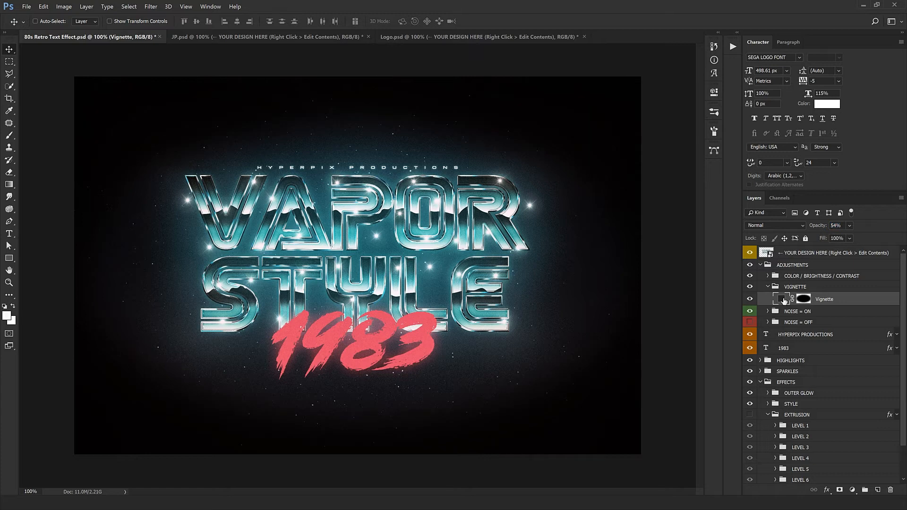
Try recolouring the Vignette fill layer with bright and dark green shades, and discard the colour change
{"action": "double_click", "coordinate": [781, 298]}
{"action": "left_click_drag", "start_coordinate": [737, 302], "coordinate": [703, 290]}
{"action": "left_click", "coordinate": [786, 355]}
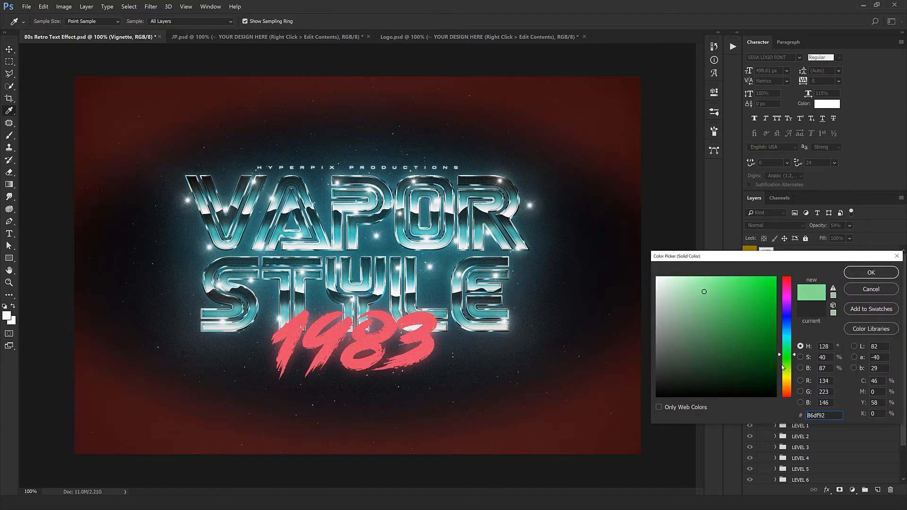
{"action": "left_click_drag", "start_coordinate": [748, 361], "coordinate": [661, 394]}
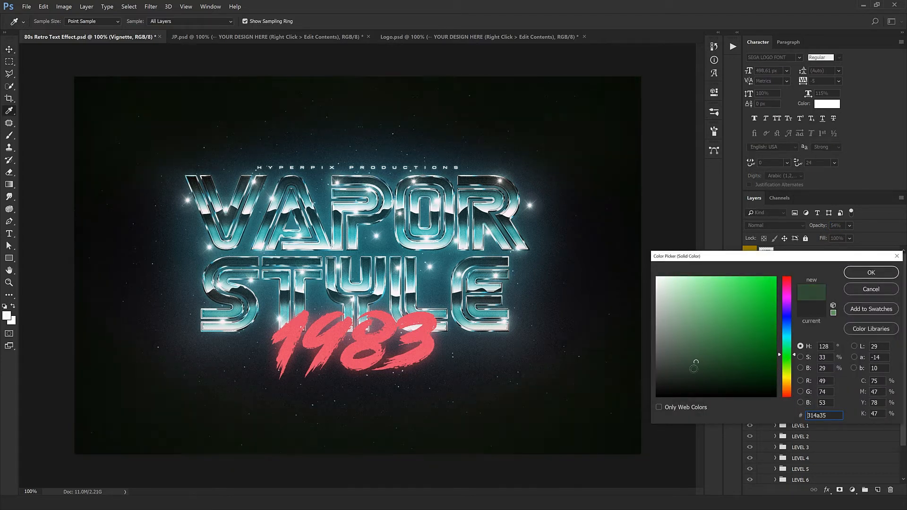
{"action": "left_click", "coordinate": [846, 292]}
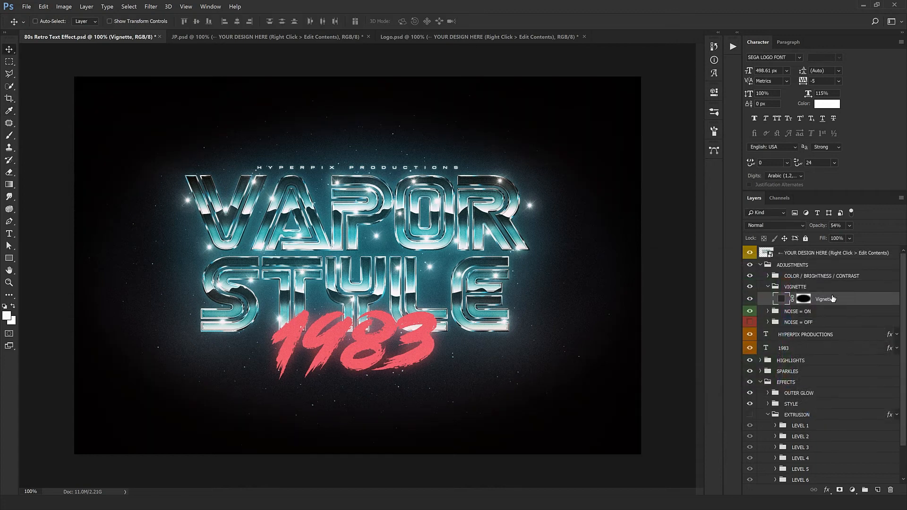
Collapse the VIGNETTE group and select the NOISE = ON group
{"action": "left_click", "coordinate": [775, 288]}
{"action": "left_click", "coordinate": [768, 287]}
{"action": "left_click", "coordinate": [799, 298]}
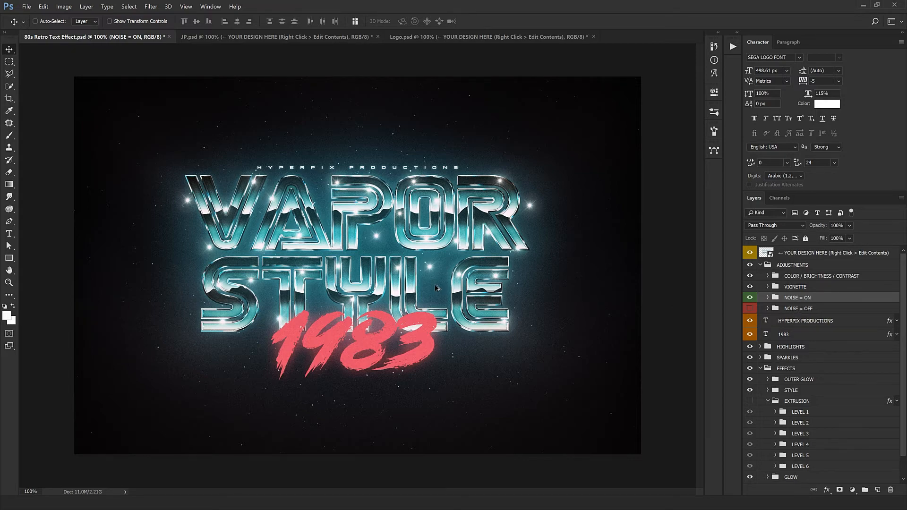
Hide the NOISE = ON group and show the NOISE = OFF group to try the effect without grain
{"action": "key", "text": "ctrl+plus"}
{"action": "key", "text": "ctrl+plus"}
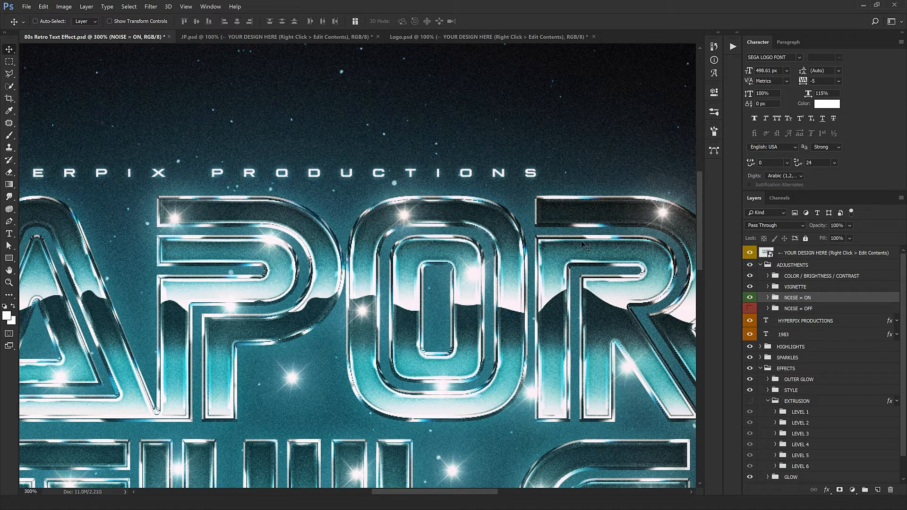
{"action": "left_click", "coordinate": [750, 297]}
{"action": "left_click", "coordinate": [750, 297]}
{"action": "left_click", "coordinate": [749, 297]}
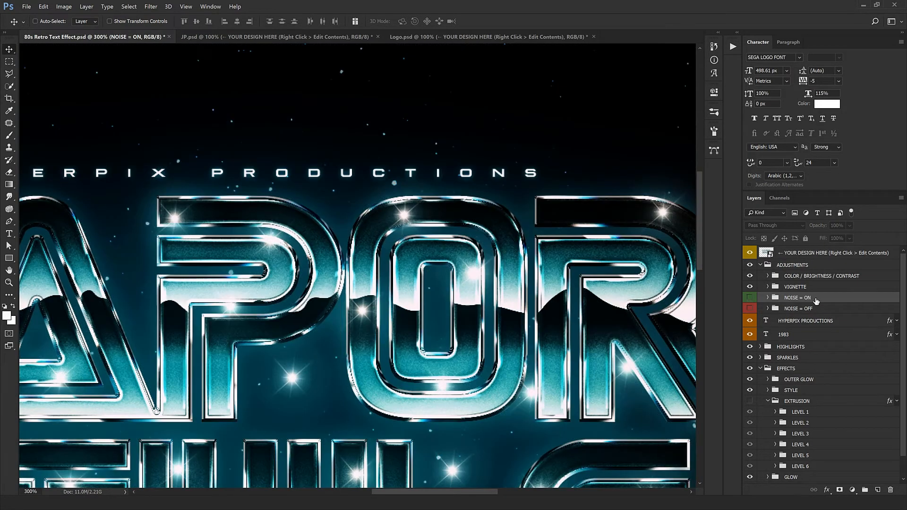
{"action": "left_click", "coordinate": [749, 308]}
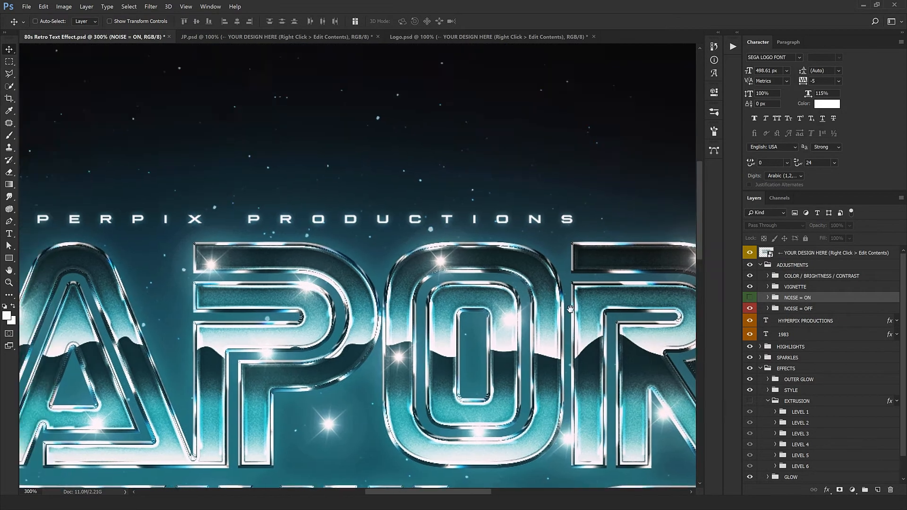
Examine the lettering, the 1983 text and the starry background close up without noise
{"action": "left_click_drag", "start_coordinate": [570, 309], "coordinate": [627, 355]}
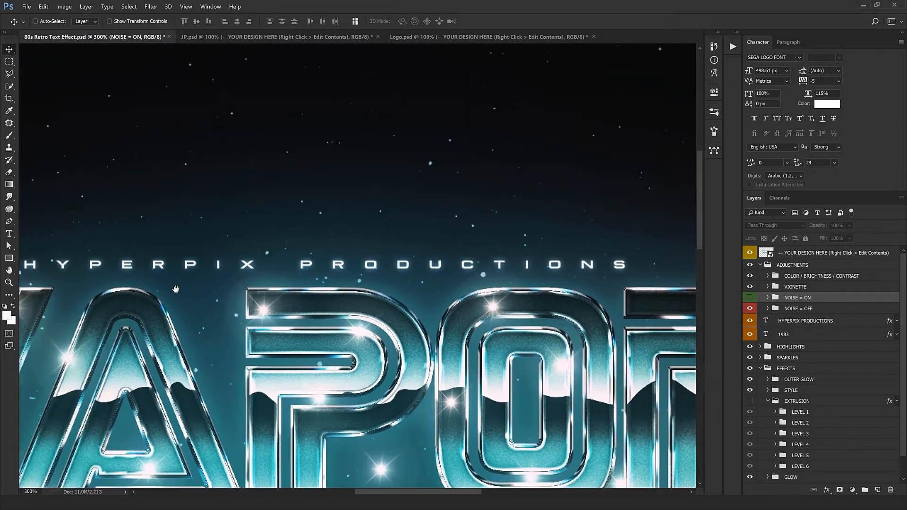
{"action": "left_click_drag", "start_coordinate": [264, 378], "coordinate": [607, 284]}
{"action": "left_click_drag", "start_coordinate": [402, 453], "coordinate": [457, 85]}
{"action": "left_click_drag", "start_coordinate": [470, 414], "coordinate": [224, 248]}
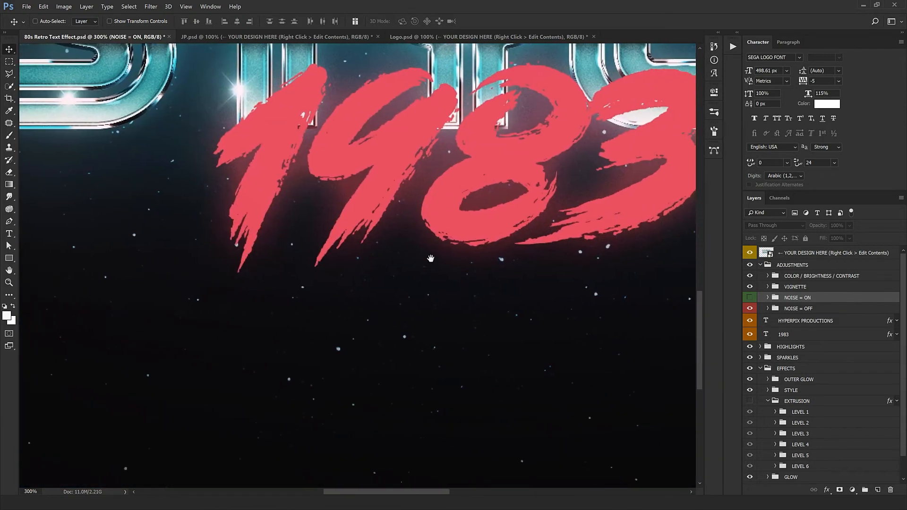
{"action": "left_click_drag", "start_coordinate": [548, 258], "coordinate": [273, 299]}
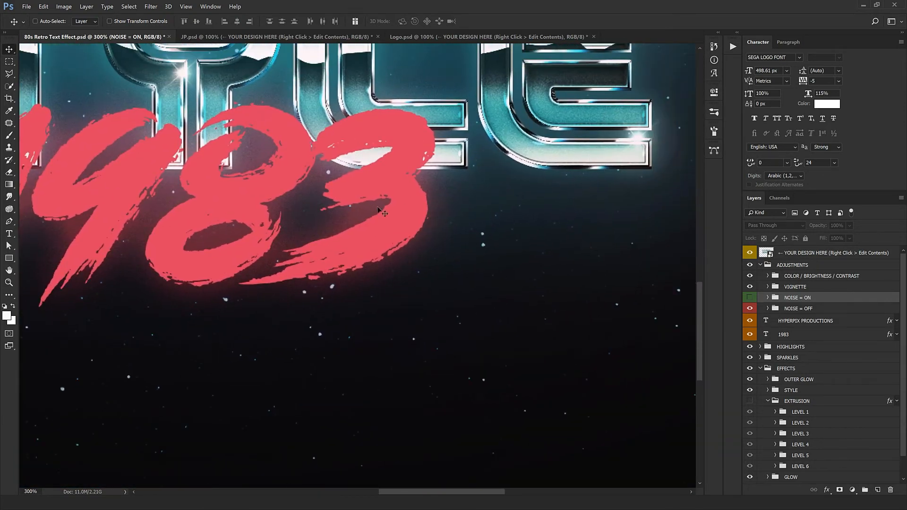
{"action": "left_click_drag", "start_coordinate": [357, 207], "coordinate": [432, 364]}
{"action": "key", "text": "ctrl+minus"}
{"action": "key", "text": "ctrl+minus"}
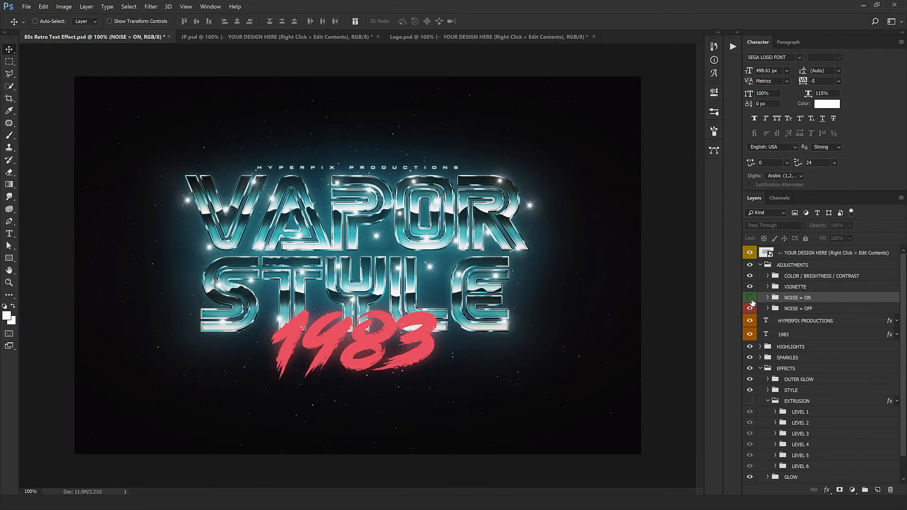
Show the NOISE = ON group again, try it together with NOISE = OFF, and leave NOISE = OFF hidden
{"action": "left_click", "coordinate": [750, 298]}
{"action": "left_click", "coordinate": [750, 308]}
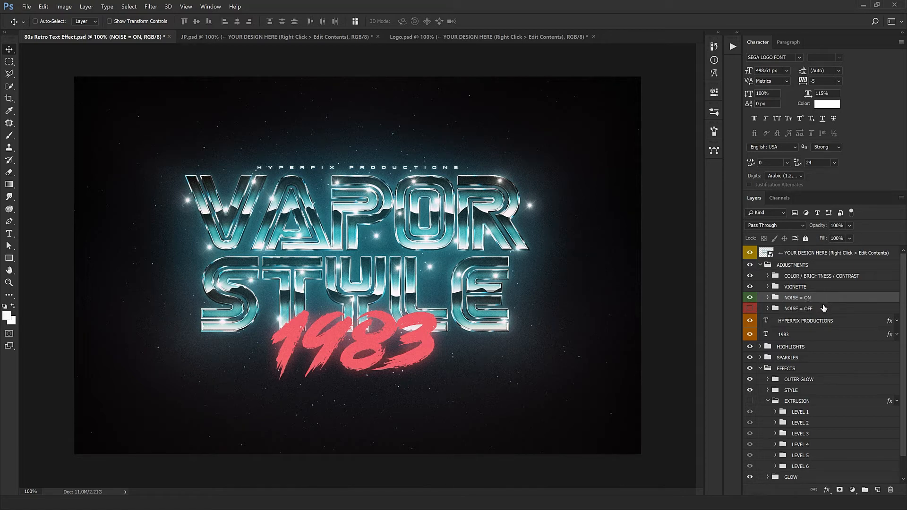
{"action": "left_click", "coordinate": [750, 309]}
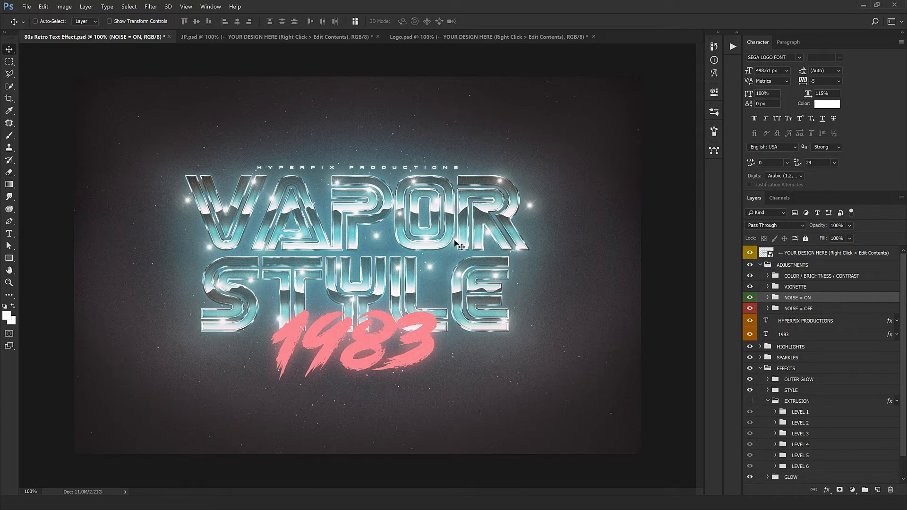
{"action": "left_click", "coordinate": [750, 308]}
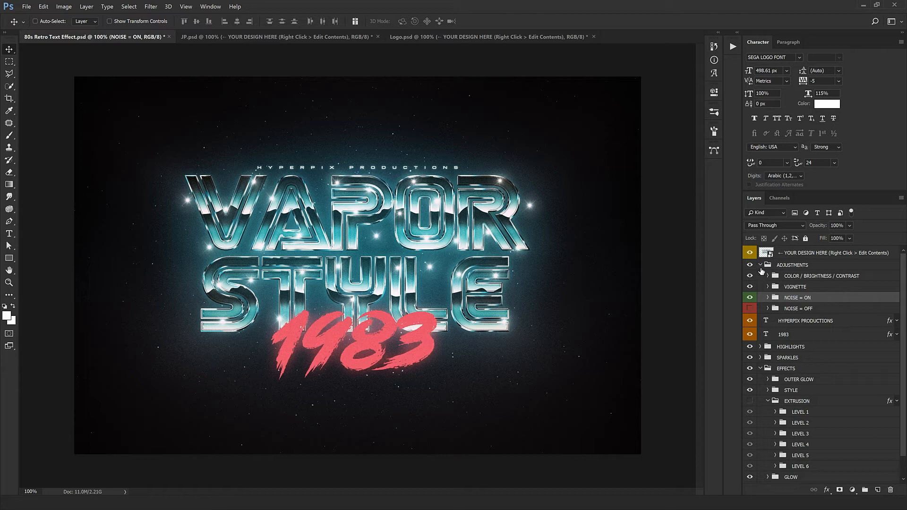
Collapse the ADJUSTMENTS group and nudge the HYPERPIX PRODUCTIONS text slightly upward
{"action": "left_click", "coordinate": [779, 265]}
{"action": "left_click", "coordinate": [759, 265]}
{"action": "left_click", "coordinate": [805, 278]}
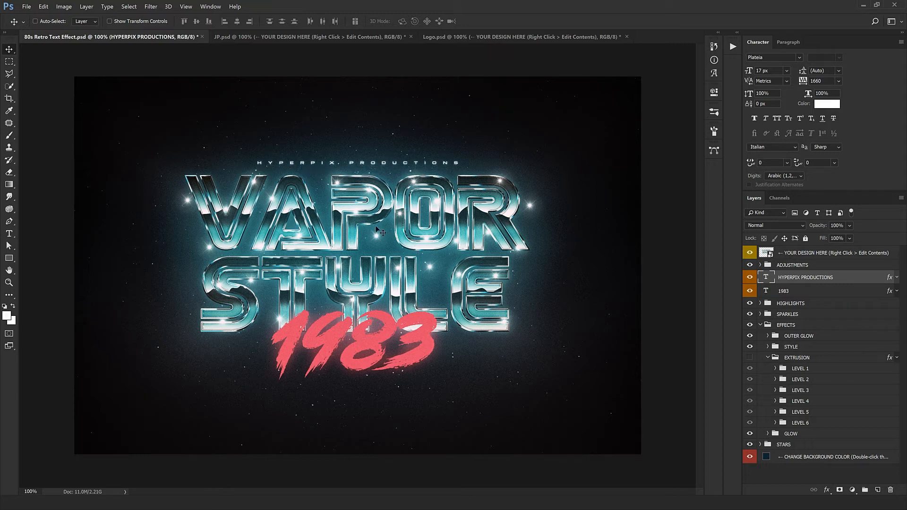
{"action": "key", "text": "shift+Up"}
Replace the HYPERPIX PRODUCTIONS text with YOUR STUDIO NAME HERE
{"action": "double_click", "coordinate": [767, 279]}
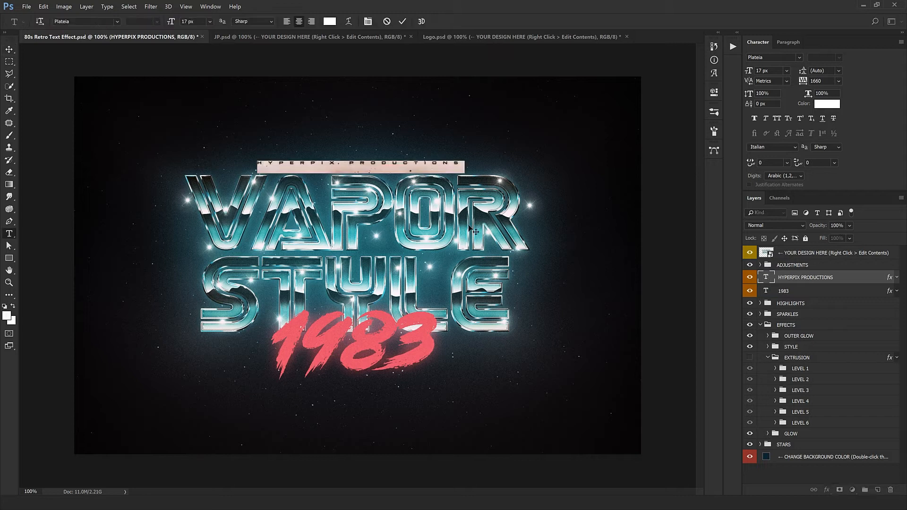
{"action": "type", "text": "YOUR"}
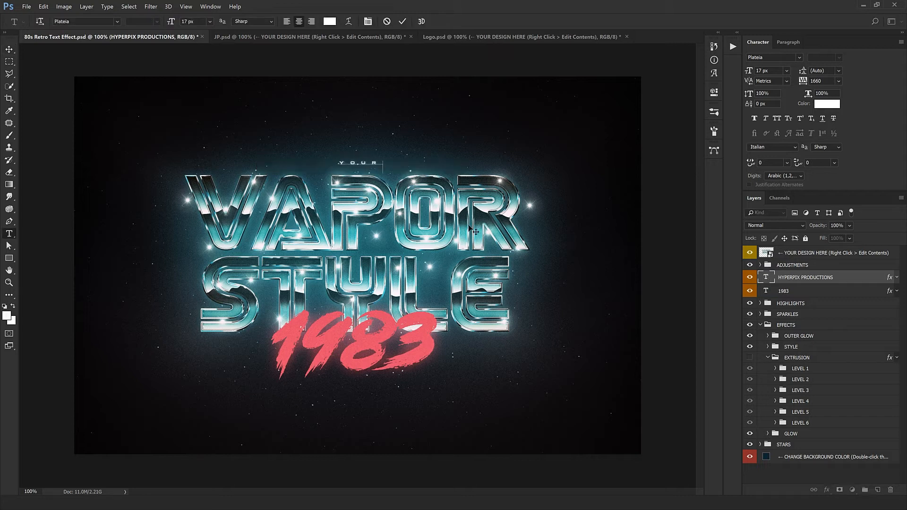
{"action": "type", "text": " STUDIO NAME HERE"}
{"action": "key", "text": "ctrl+Return"}
{"action": "key", "text": "v"}
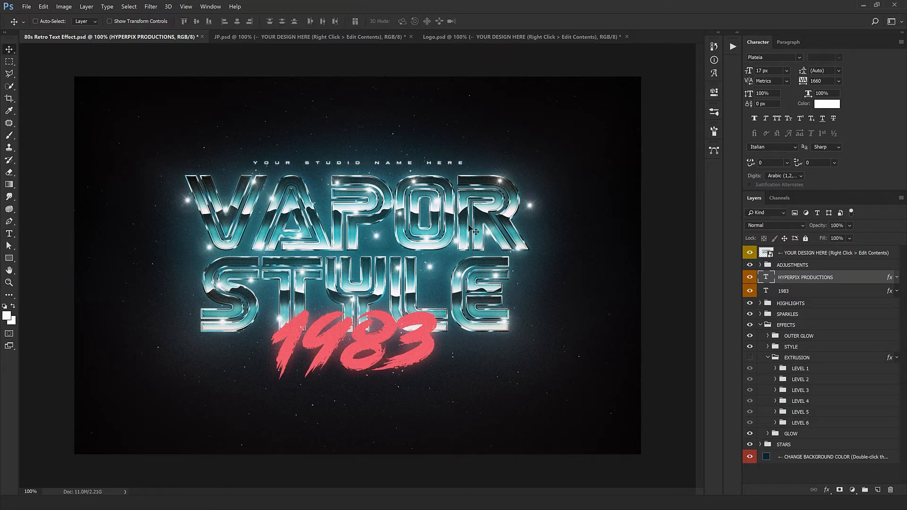
Set the studio name's tracking to 1420 and move the line slightly down toward the main lettering
{"action": "left_click_drag", "start_coordinate": [745, 96], "coordinate": [605, 105]}
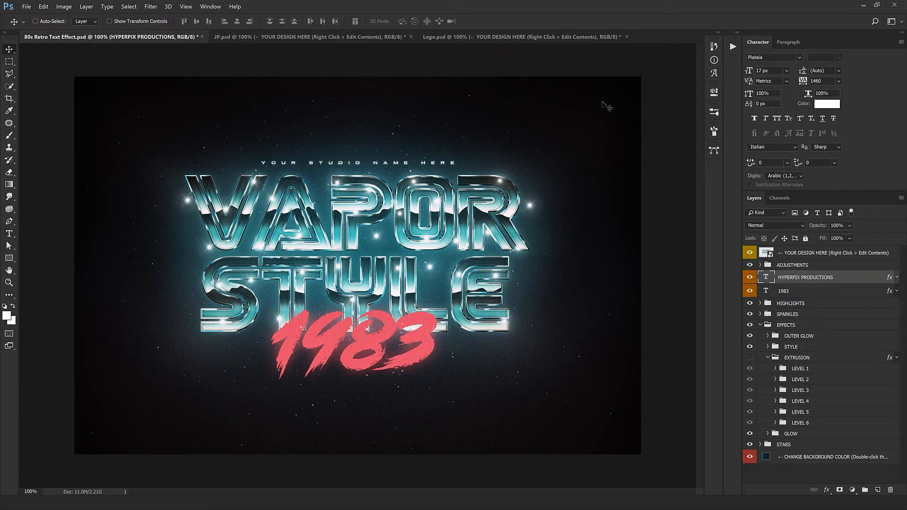
{"action": "double_click", "coordinate": [813, 83]}
{"action": "type", "text": "1420"}
{"action": "left_click_drag", "start_coordinate": [402, 173], "coordinate": [401, 175]}
Move the 1983 text slightly down and to the left, and replace its wording with DESIGN
{"action": "left_click", "coordinate": [788, 293]}
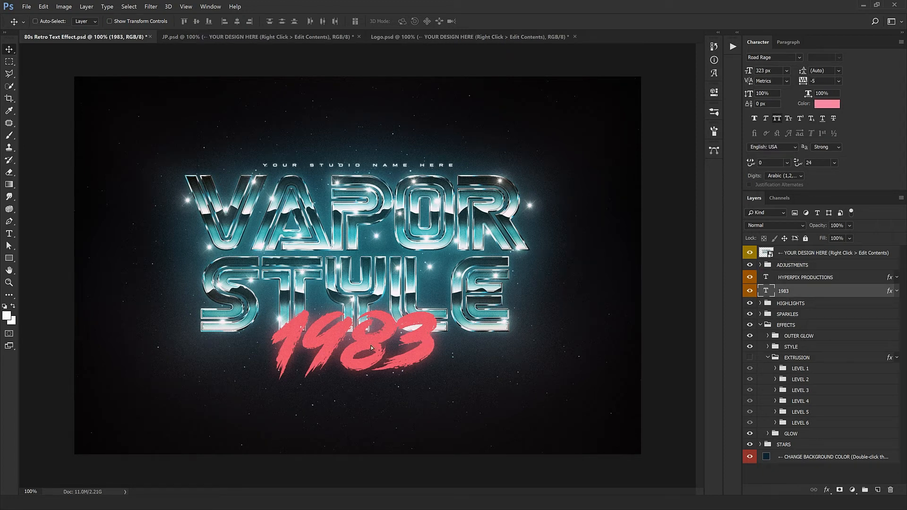
{"action": "left_click_drag", "start_coordinate": [373, 348], "coordinate": [368, 353]}
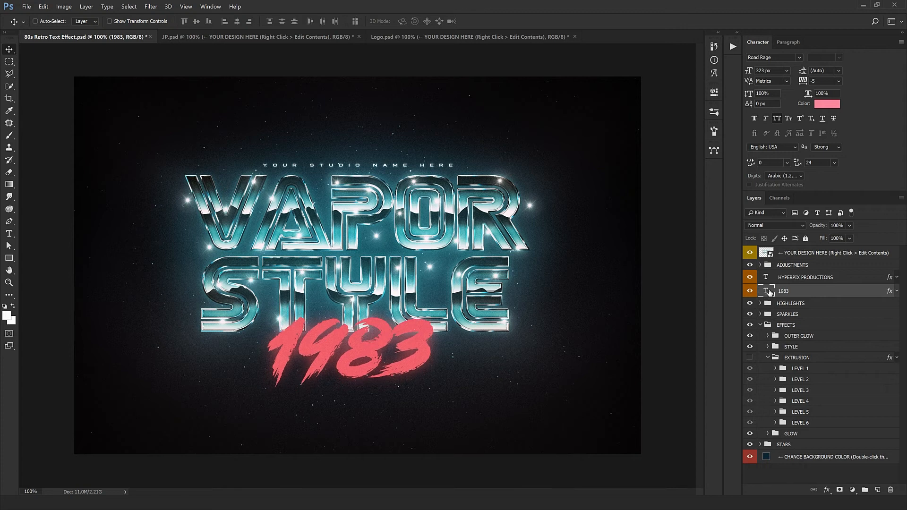
{"action": "double_click", "coordinate": [767, 291]}
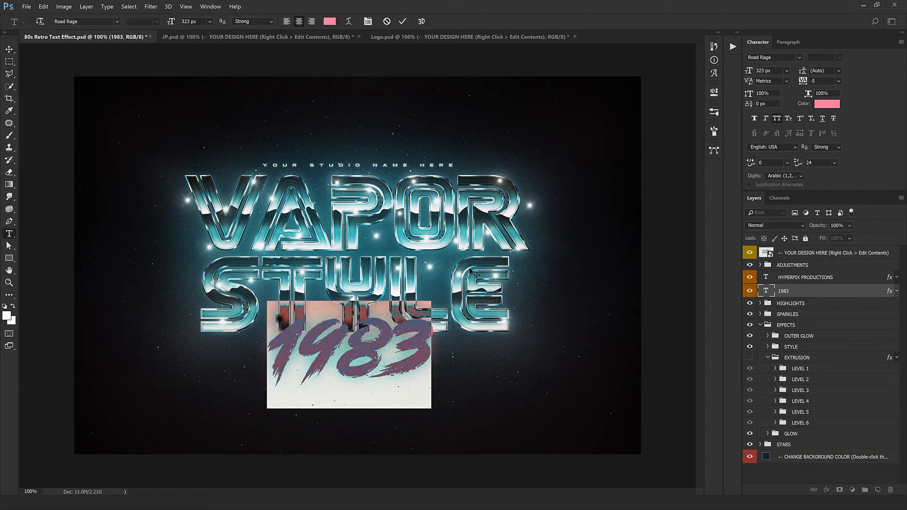
{"action": "type", "text": "DESIGN"}
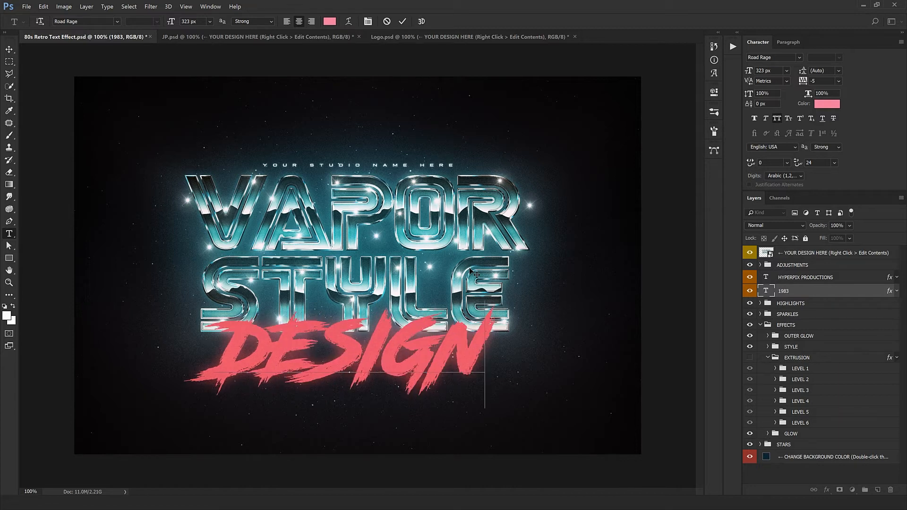
{"action": "key", "text": "ctrl+Return"}
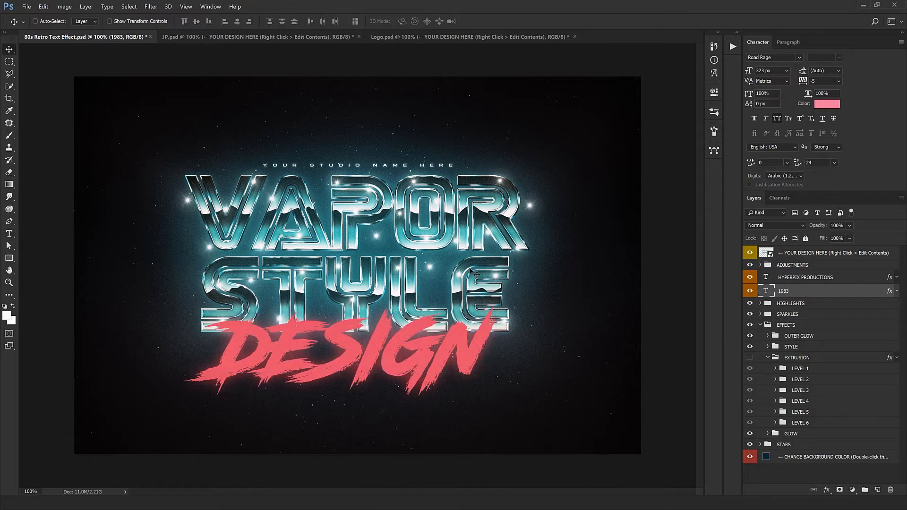
Scale the DESIGN text proportionally to about 93% of its size
{"action": "key", "text": "ctrl+t"}
{"action": "left_click_drag", "start_coordinate": [496, 412], "coordinate": [487, 407]}
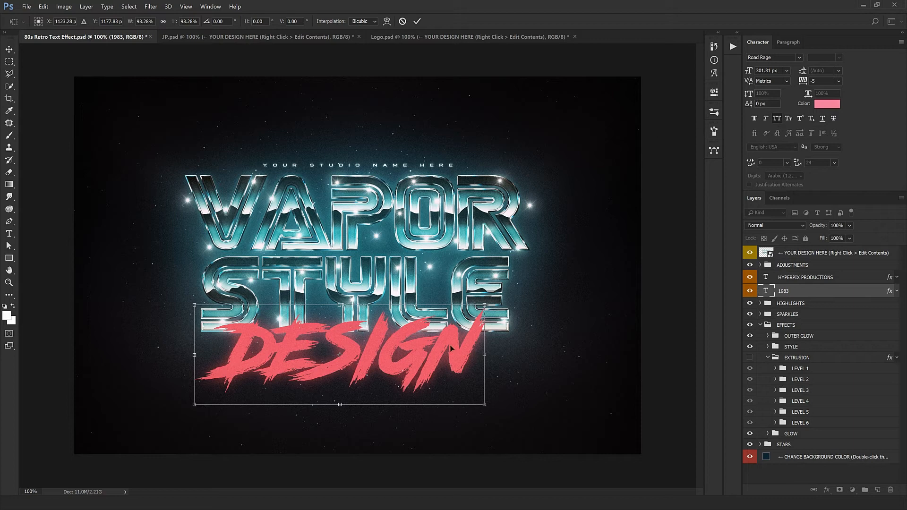
{"action": "key", "text": "Return"}
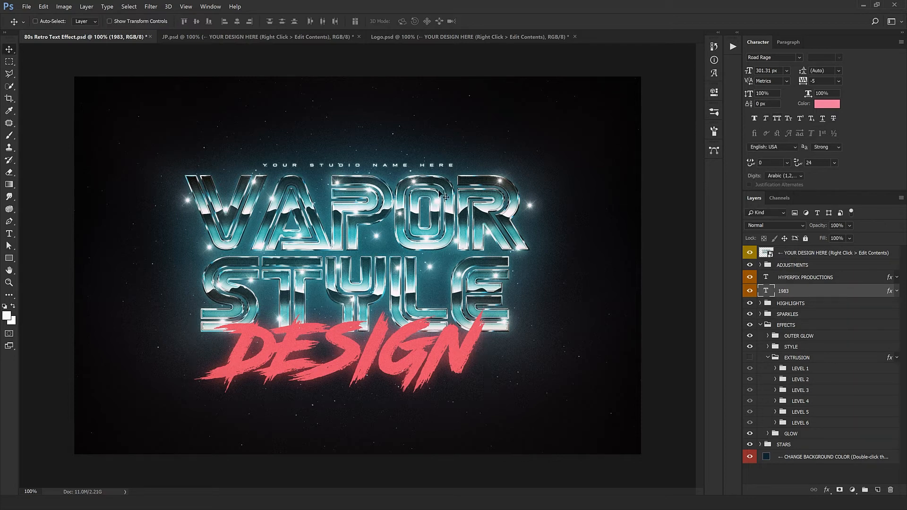
Look into the HIGHLIGHTS group and compare the artwork with the group hidden and shown
{"action": "left_click", "coordinate": [784, 303]}
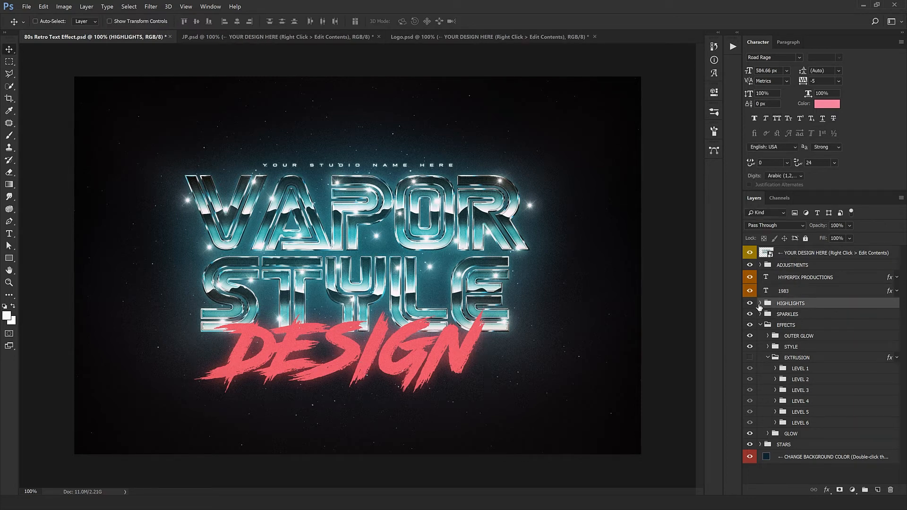
{"action": "left_click", "coordinate": [761, 304]}
{"action": "left_click", "coordinate": [761, 304]}
{"action": "left_click", "coordinate": [748, 305]}
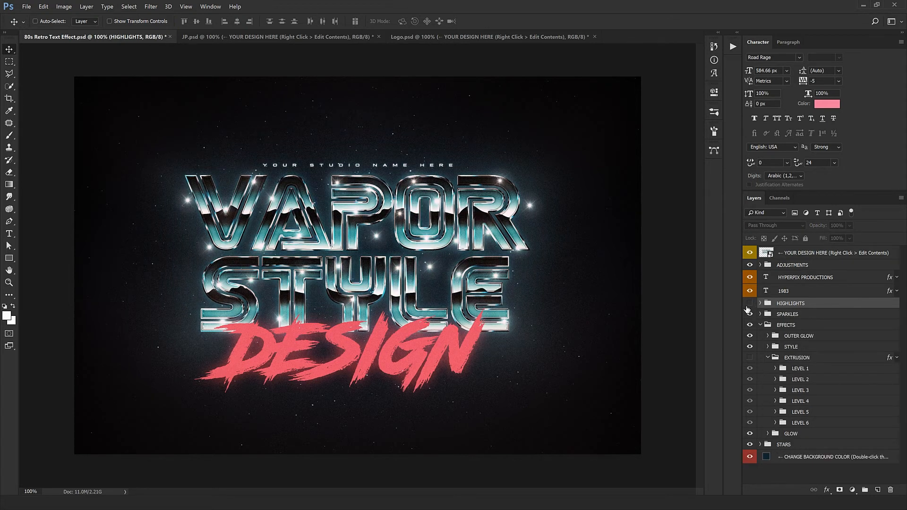
{"action": "left_click", "coordinate": [748, 305]}
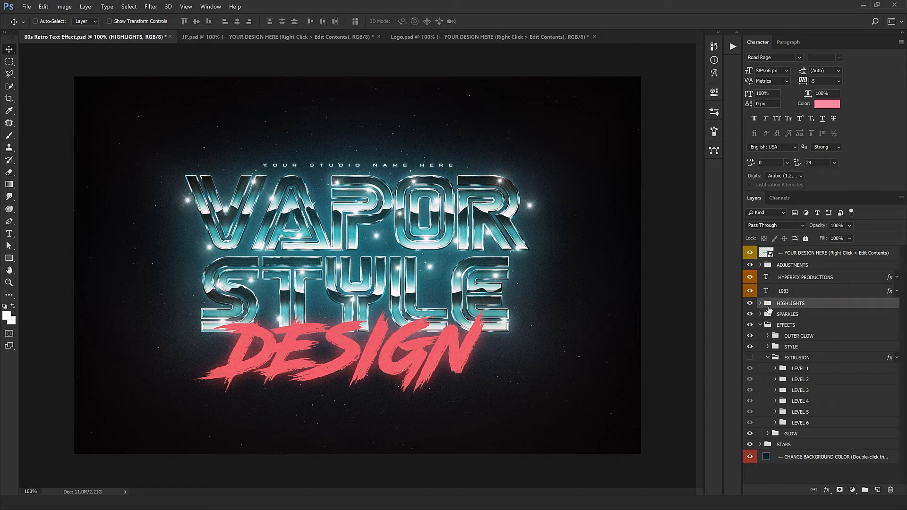
Expand the SPARKLES group and reposition the uppermost Sparkle over the lettering
{"action": "left_click", "coordinate": [817, 315]}
{"action": "left_click", "coordinate": [760, 314]}
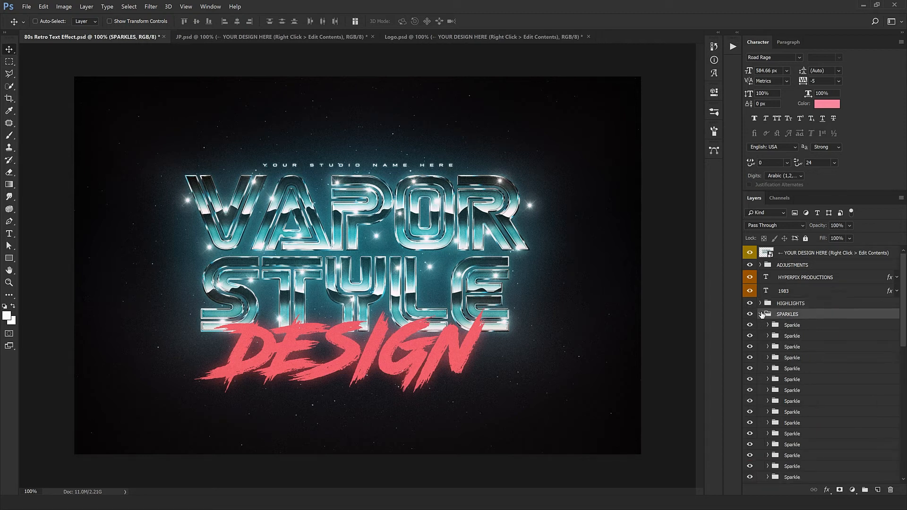
{"action": "left_click", "coordinate": [792, 326]}
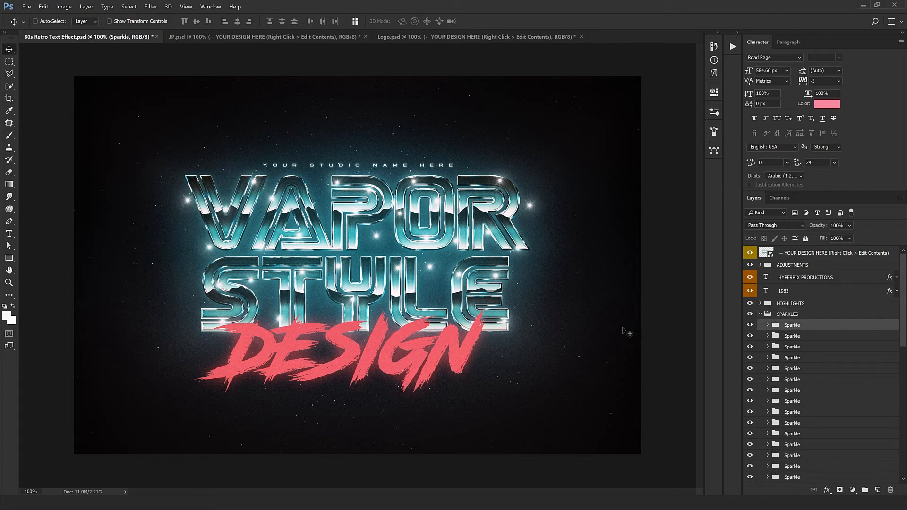
{"action": "left_click_drag", "start_coordinate": [440, 297], "coordinate": [439, 257]}
{"action": "key", "text": "ctrl+plus"}
{"action": "left_click_drag", "start_coordinate": [524, 197], "coordinate": [361, 301]}
{"action": "left_click_drag", "start_coordinate": [450, 292], "coordinate": [514, 315]}
Reposition the second through sixth Sparkle groups one by one over the VAPOR STYLE lettering
{"action": "left_click", "coordinate": [810, 338]}
{"action": "key", "text": "ctrl+minus"}
{"action": "left_click_drag", "start_coordinate": [362, 353], "coordinate": [297, 358]}
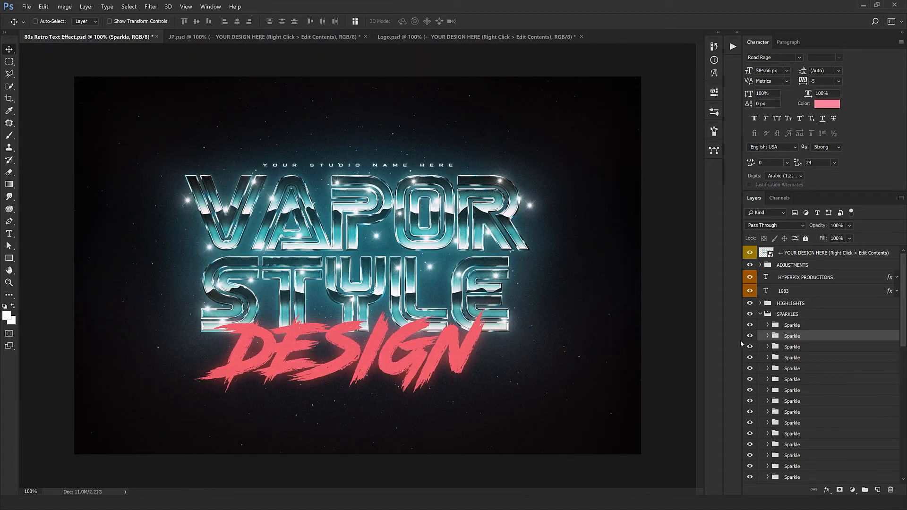
{"action": "left_click", "coordinate": [803, 347]}
{"action": "left_click_drag", "start_coordinate": [376, 362], "coordinate": [257, 353]}
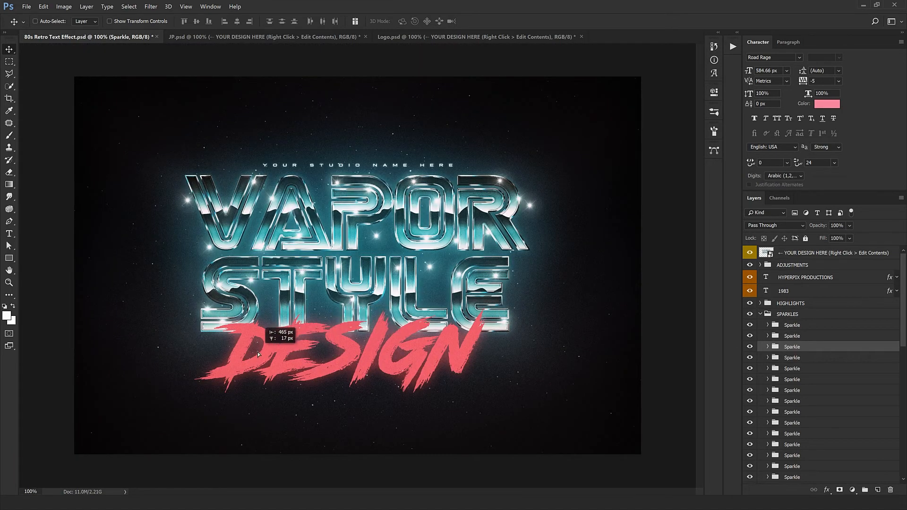
{"action": "left_click", "coordinate": [808, 358]}
{"action": "left_click_drag", "start_coordinate": [439, 384], "coordinate": [287, 390]}
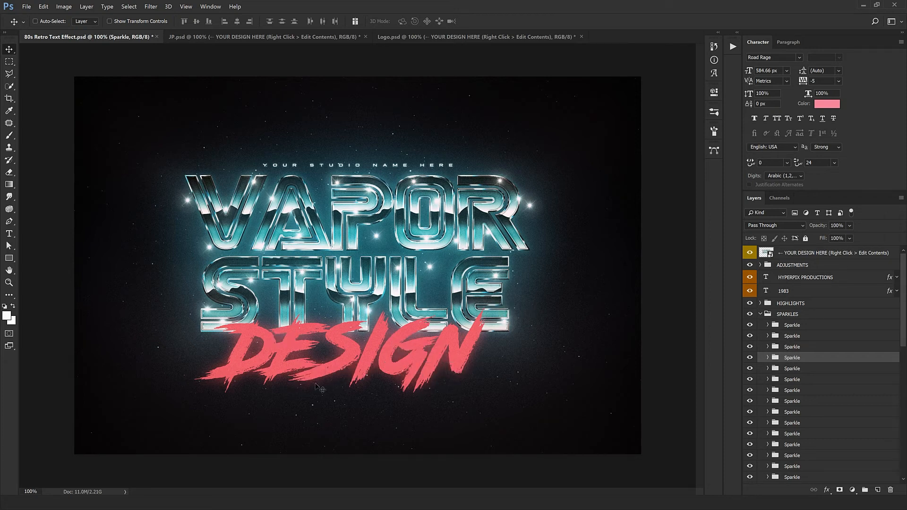
{"action": "left_click", "coordinate": [803, 369]}
{"action": "left_click_drag", "start_coordinate": [401, 391], "coordinate": [381, 391]}
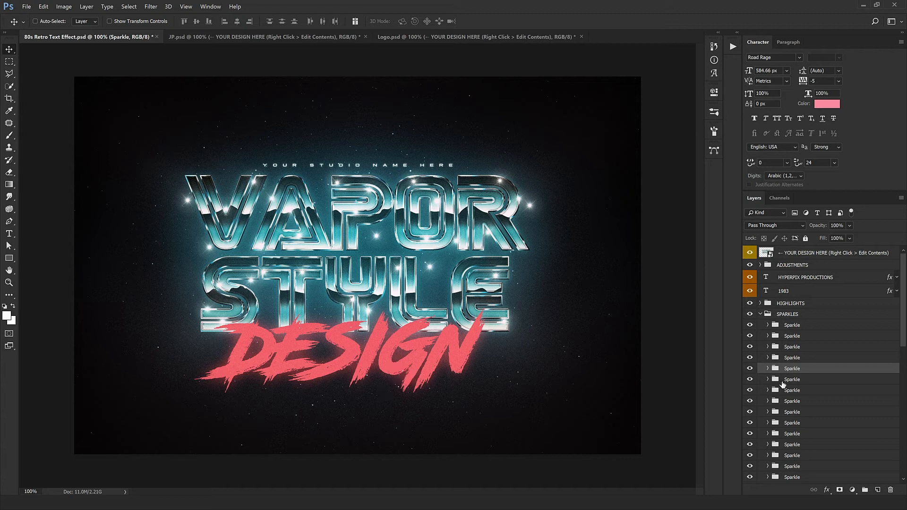
{"action": "left_click", "coordinate": [803, 380]}
{"action": "left_click_drag", "start_coordinate": [446, 373], "coordinate": [459, 359]}
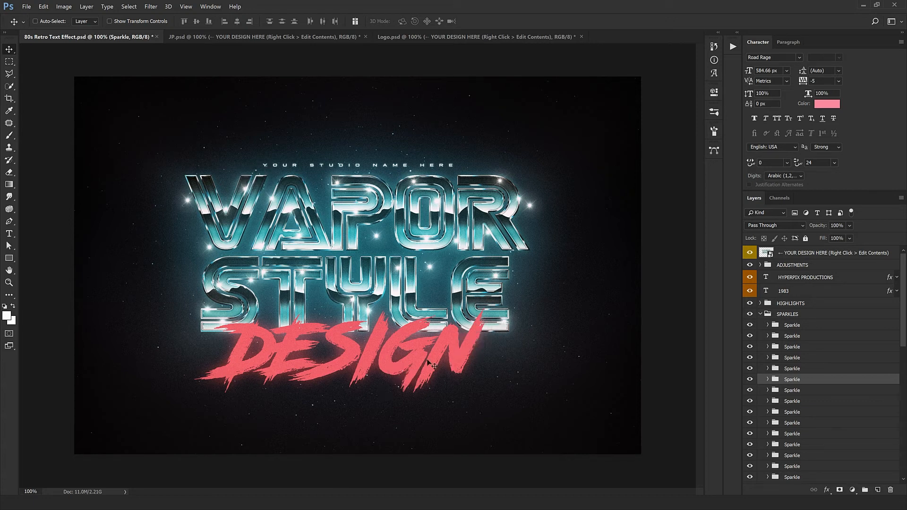
Delete the stray Sparkle groups above the L of STYLE and beside the V of VAPOR
{"action": "right_click", "coordinate": [432, 270]}
{"action": "left_click", "coordinate": [452, 400]}
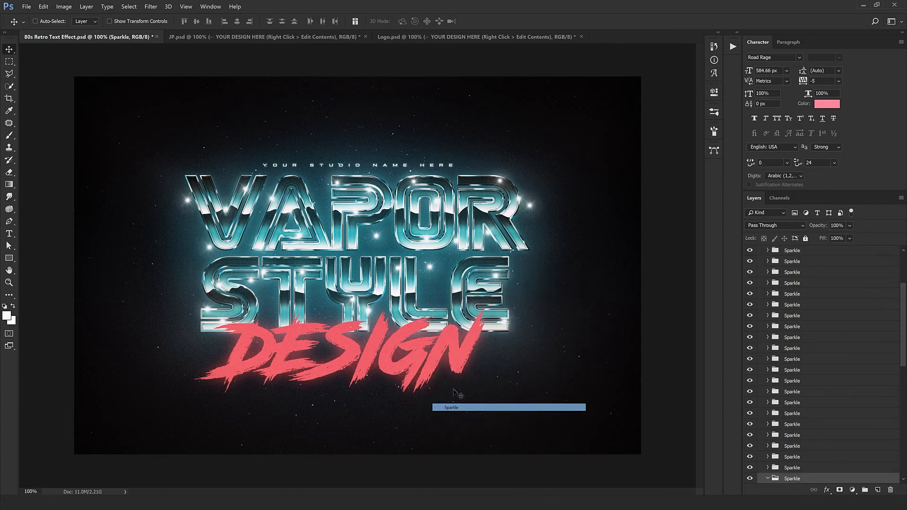
{"action": "right_click", "coordinate": [210, 249]}
{"action": "left_click", "coordinate": [217, 376]}
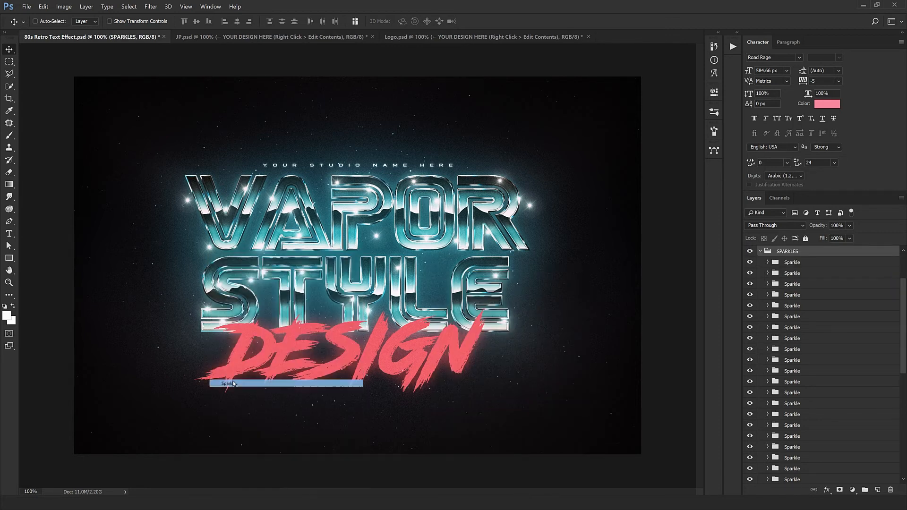
{"action": "right_click", "coordinate": [188, 203]}
{"action": "key", "text": "Escape"}
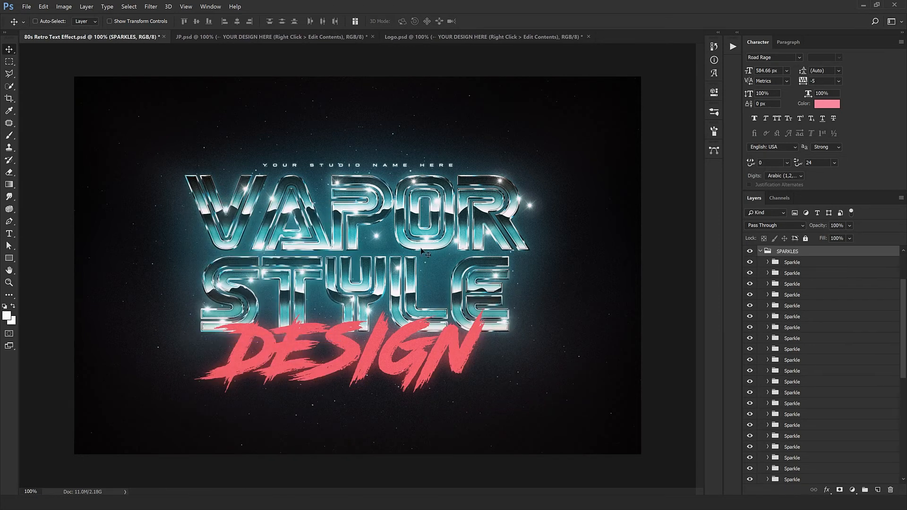
Delete the stray Sparkle groups below the P and beyond the R of VAPOR
{"action": "right_click", "coordinate": [377, 235]}
{"action": "left_click", "coordinate": [394, 371]}
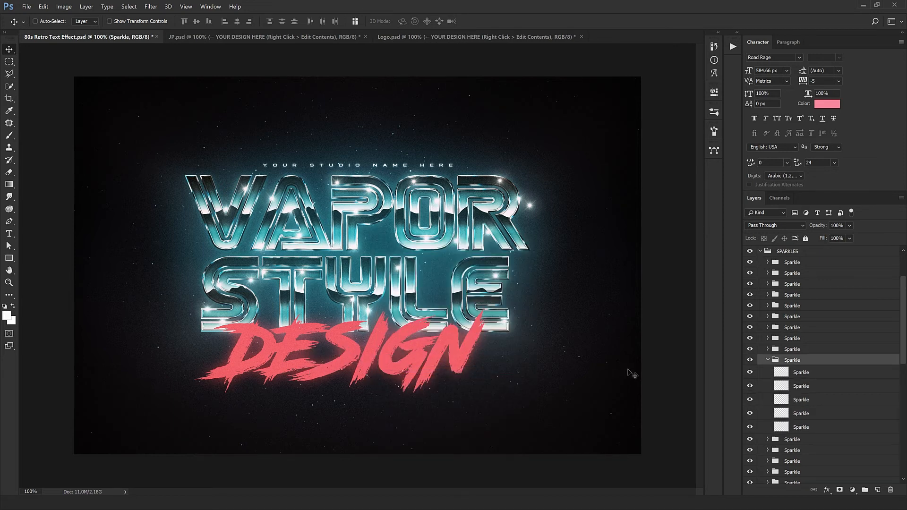
{"action": "right_click", "coordinate": [530, 209]}
{"action": "left_click", "coordinate": [553, 346]}
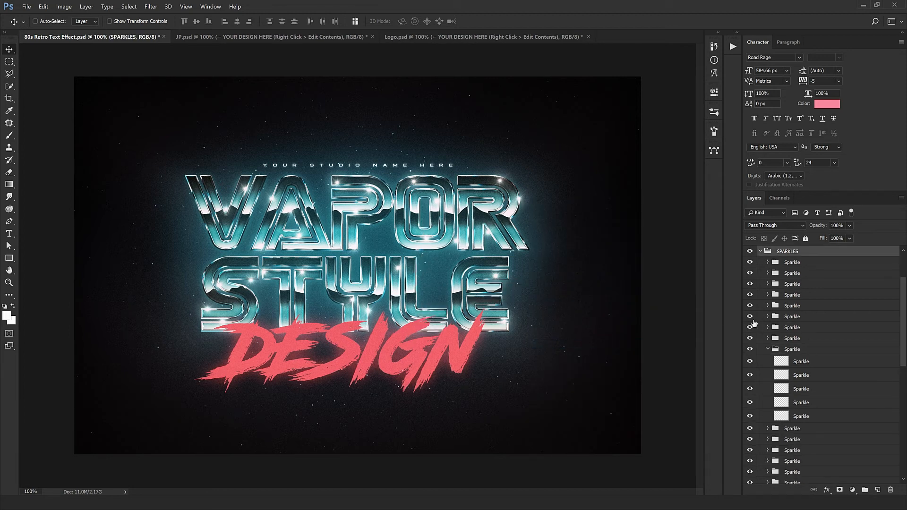
Collapse the expanded Sparkle group and its parent SPARKLES group
{"action": "left_click", "coordinate": [779, 348]}
{"action": "left_click", "coordinate": [767, 349]}
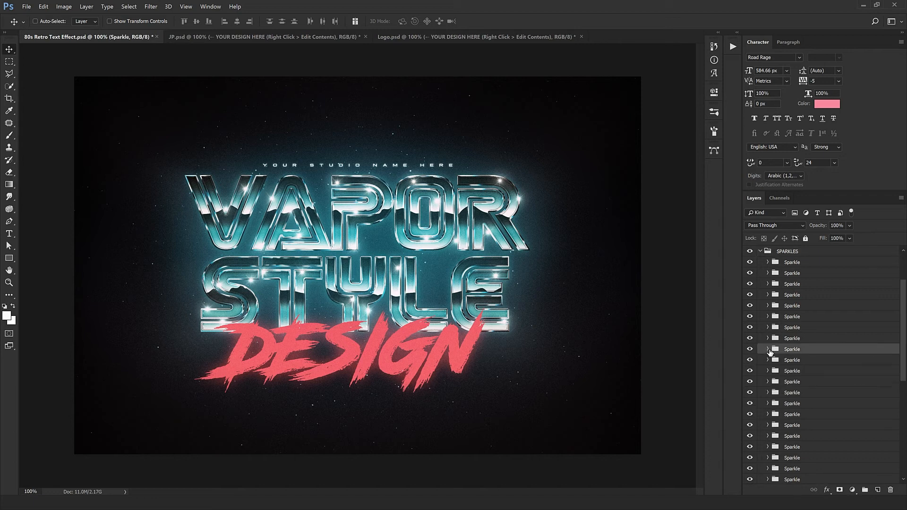
{"action": "scroll", "coordinate": [770, 351], "scroll_direction": "up", "scroll_amount": 5}
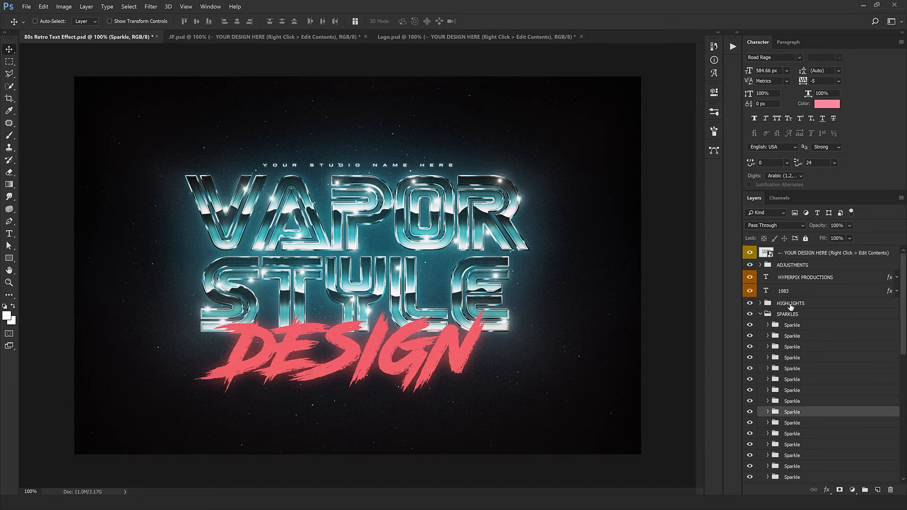
{"action": "left_click", "coordinate": [767, 314]}
{"action": "left_click", "coordinate": [759, 314]}
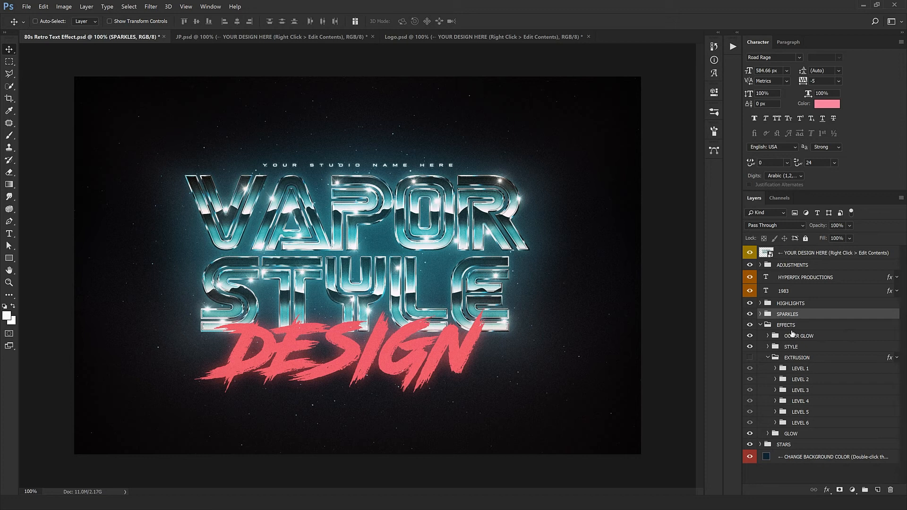
Look into the STYLE group and compare the artwork with OUTER GLOW hidden and shown
{"action": "left_click", "coordinate": [765, 346]}
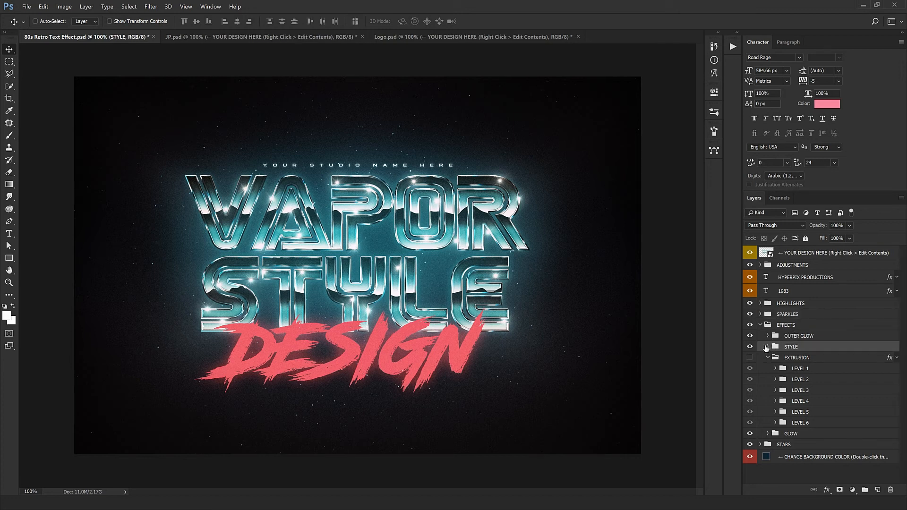
{"action": "left_click", "coordinate": [768, 347]}
{"action": "left_click", "coordinate": [767, 347]}
{"action": "left_click", "coordinate": [749, 335]}
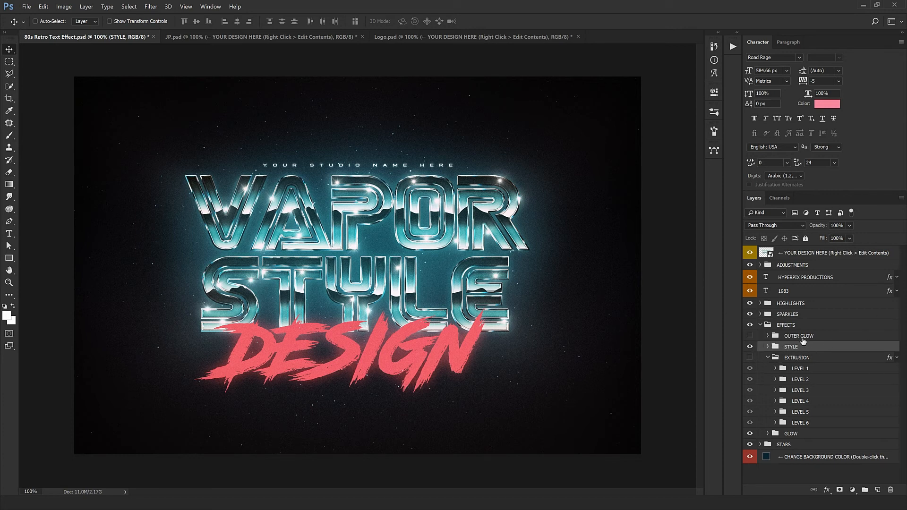
{"action": "left_click", "coordinate": [750, 335]}
{"action": "left_click", "coordinate": [750, 336]}
Collapse EXTRUSION, look into the GLOW and STARS groups, and compare the artwork with each hidden and shown
{"action": "left_click", "coordinate": [768, 357]}
{"action": "left_click", "coordinate": [768, 368]}
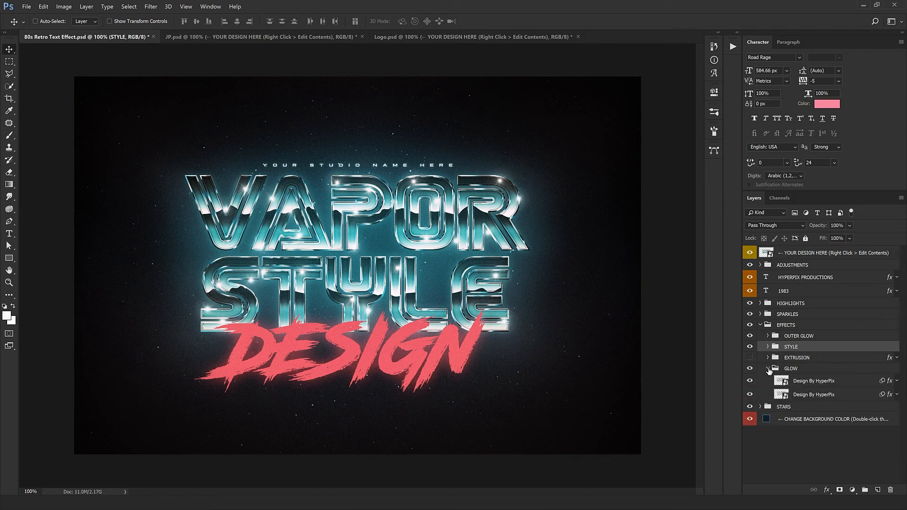
{"action": "left_click", "coordinate": [768, 369]}
{"action": "left_click", "coordinate": [749, 369]}
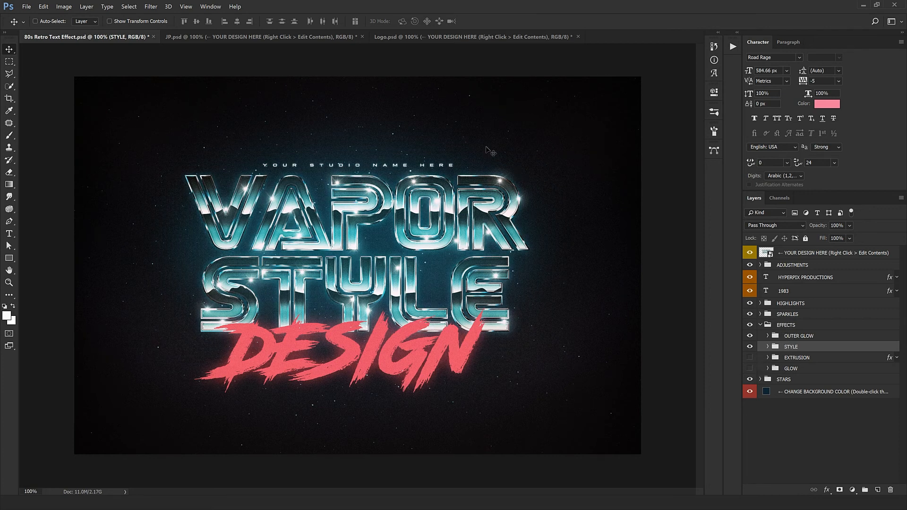
{"action": "left_click", "coordinate": [749, 368]}
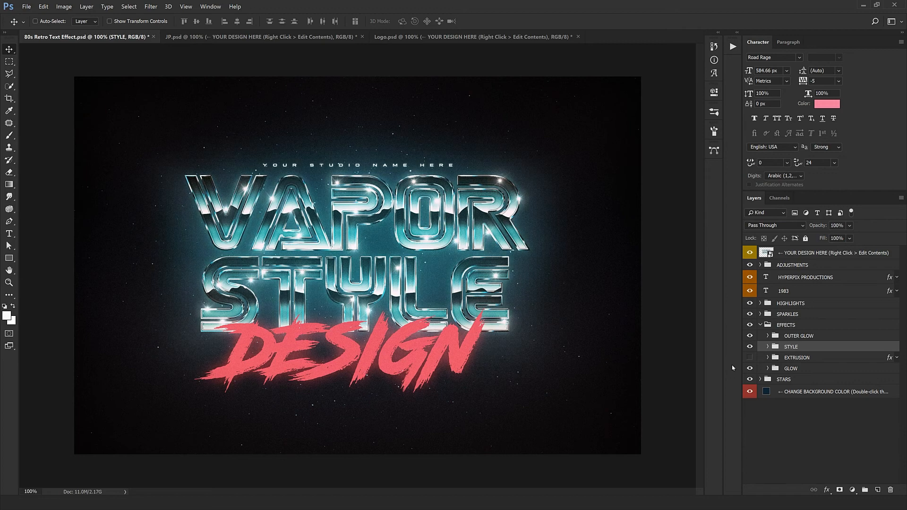
{"action": "left_click", "coordinate": [772, 381]}
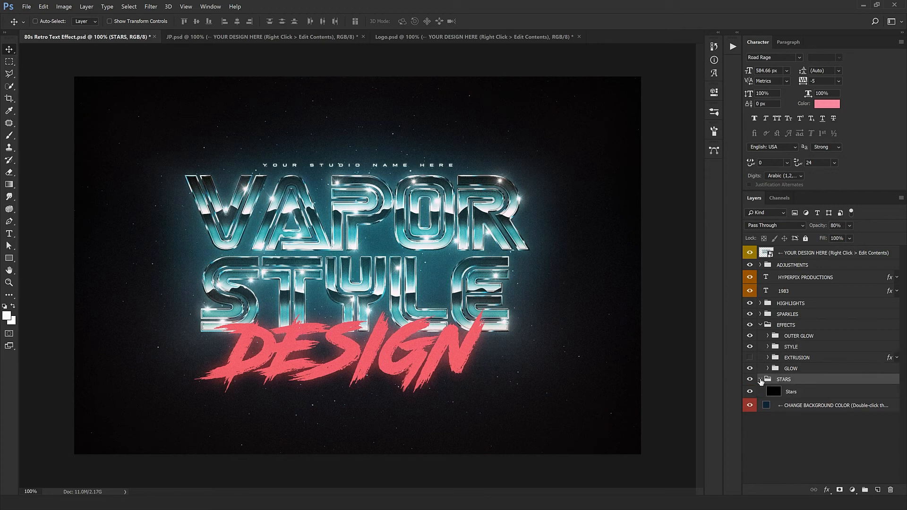
{"action": "left_click", "coordinate": [750, 380]}
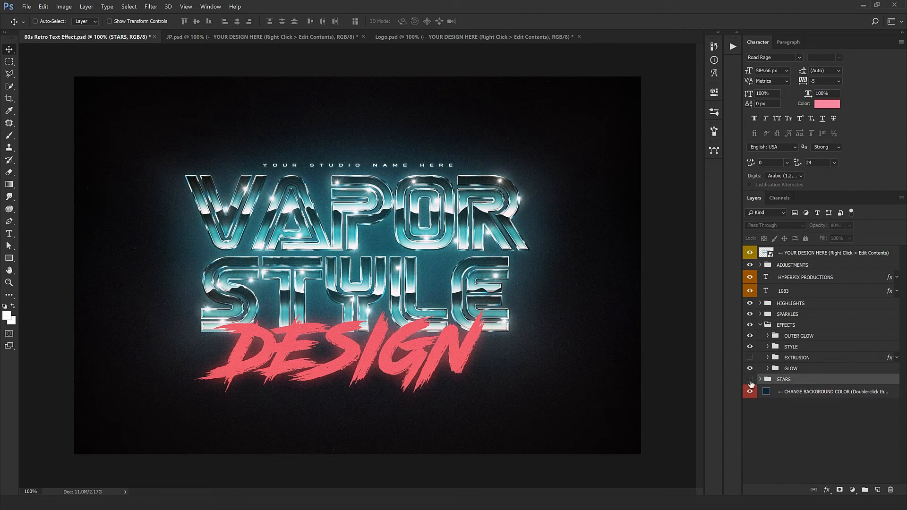
Try teal 3c9e94 as the color of the background color layer and cancel the change
{"action": "double_click", "coordinate": [766, 392]}
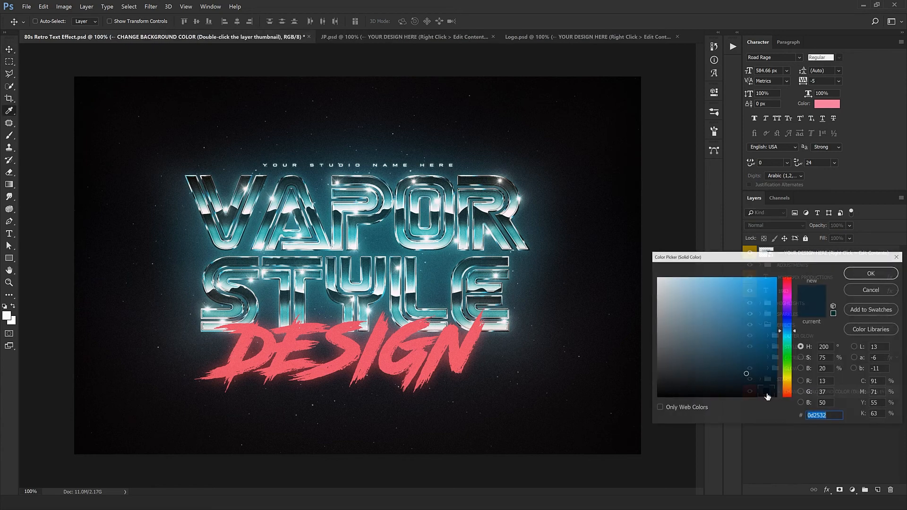
{"action": "mouse_move", "coordinate": [748, 386]}
{"action": "left_mouse_down"}
{"action": "mouse_move", "coordinate": [746, 344]}
{"action": "mouse_move", "coordinate": [692, 364]}
{"action": "mouse_move", "coordinate": [730, 323]}
{"action": "left_mouse_up"}
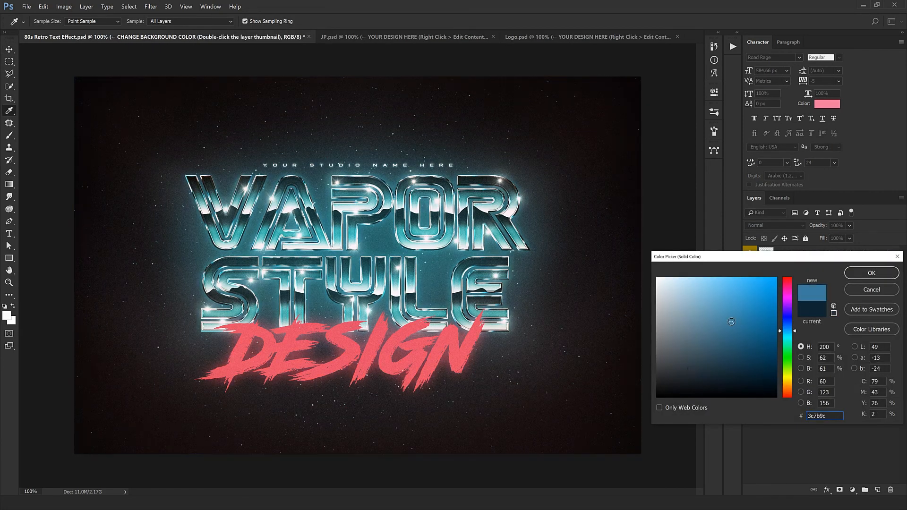
{"action": "left_click_drag", "start_coordinate": [786, 337], "coordinate": [786, 340]}
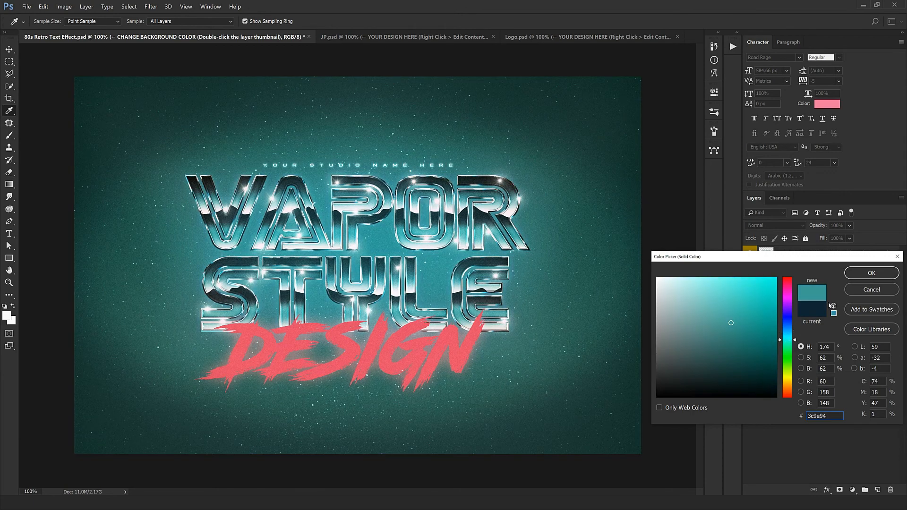
{"action": "left_click", "coordinate": [869, 290]}
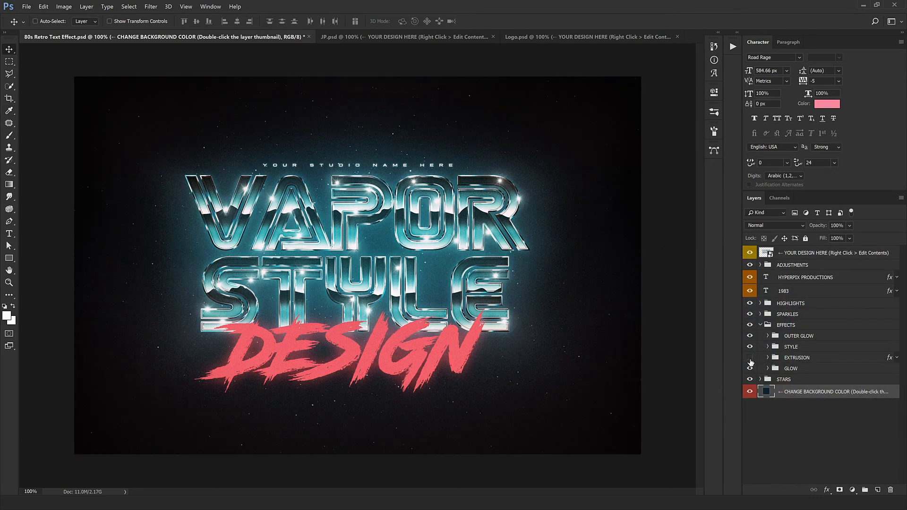
Turn on the EXTRUSION effect, collapsing EFFECTS, and open the contents of the YOUR DESIGN HERE smart object
{"action": "left_click", "coordinate": [760, 325]}
{"action": "left_click", "coordinate": [801, 254]}
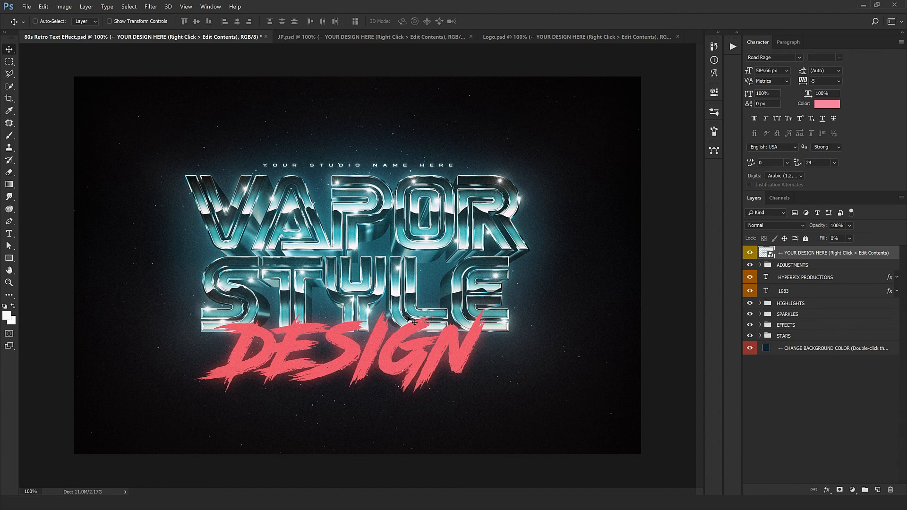
{"action": "scroll", "coordinate": [375, 305], "scroll_direction": "up", "scroll_amount": 2}
{"action": "left_click_drag", "start_coordinate": [374, 304], "coordinate": [444, 251]}
{"action": "scroll", "coordinate": [444, 250], "scroll_direction": "down", "scroll_amount": 2}
{"action": "double_click", "coordinate": [370, 282]}
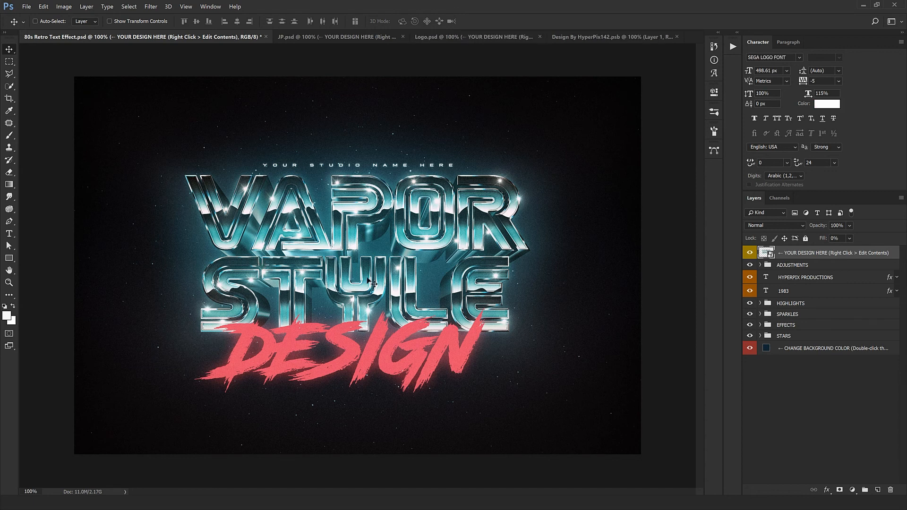